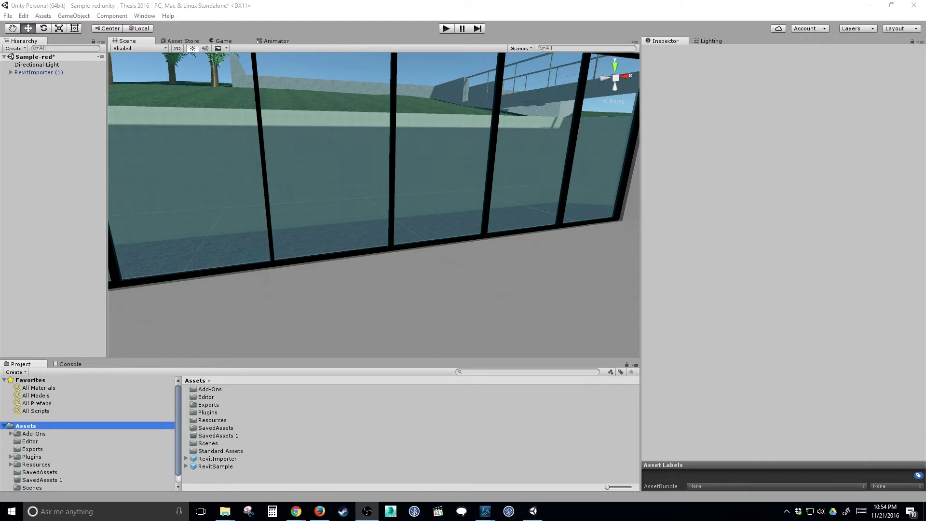
Switch to the Chrome window with the Google Cardboard store page and look through its product photos.
key("alt+Tab")
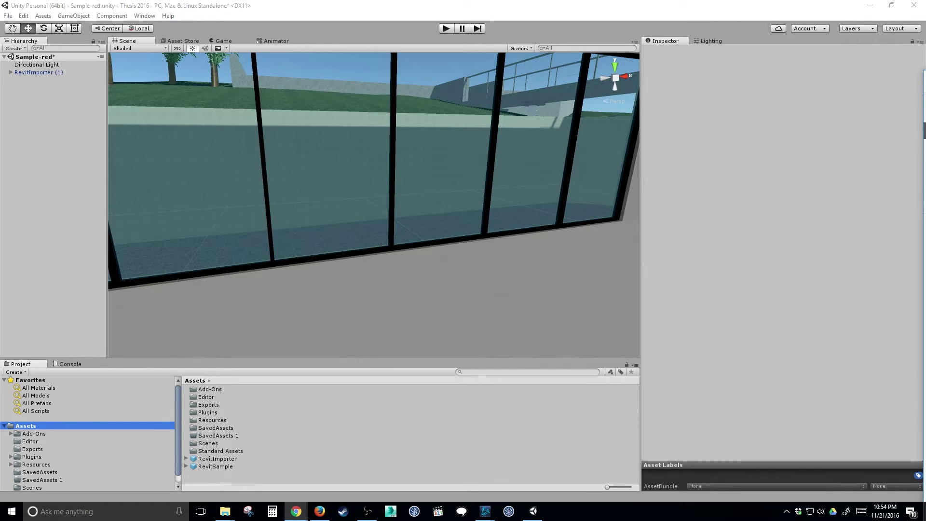
left_click_drag(925, 140, 671, 133)
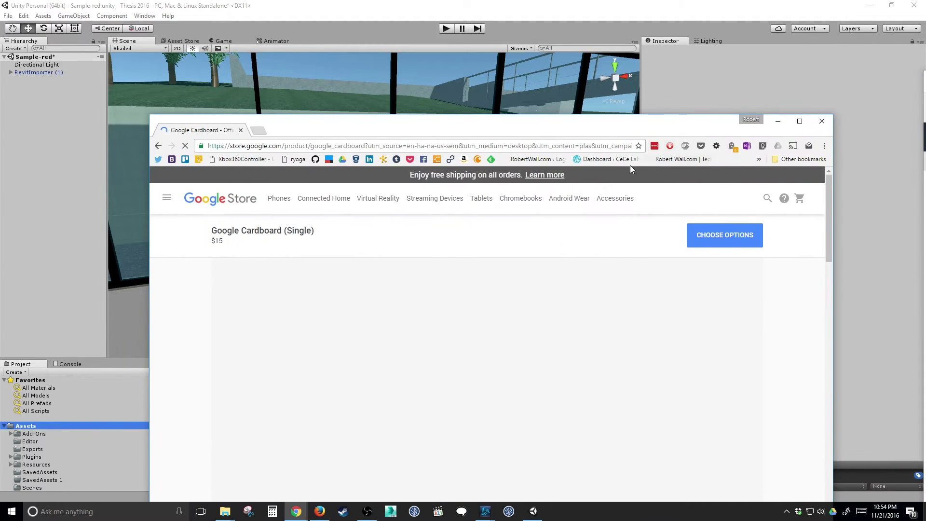
double_click(528, 137)
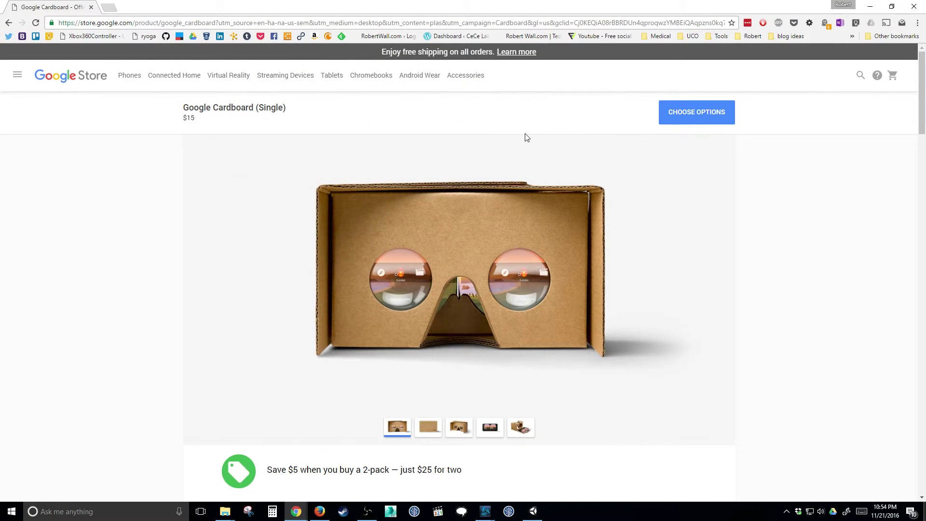
left_click(426, 435)
left_click(459, 434)
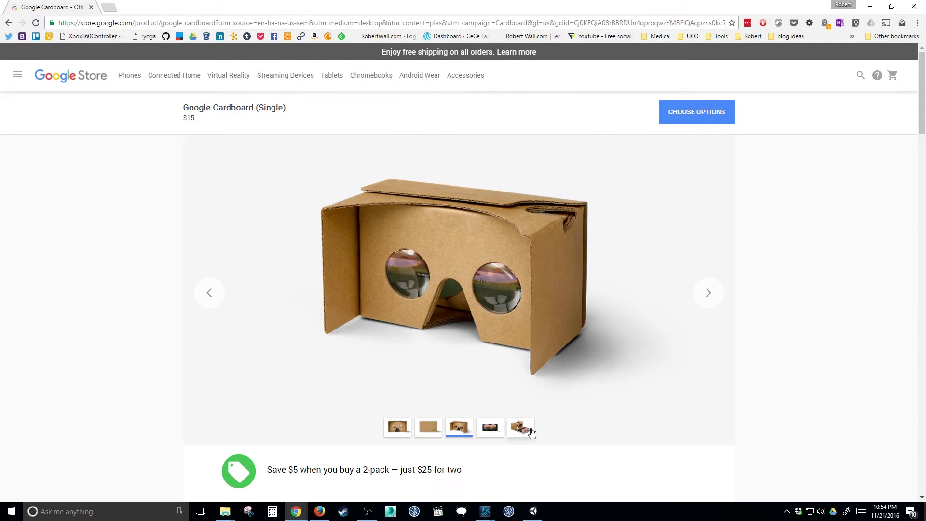
left_click(489, 428)
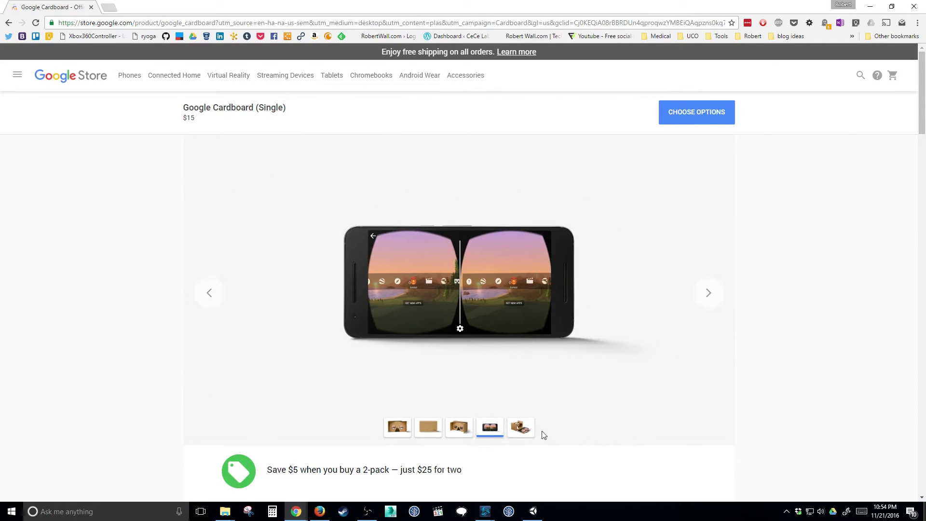
left_click(522, 427)
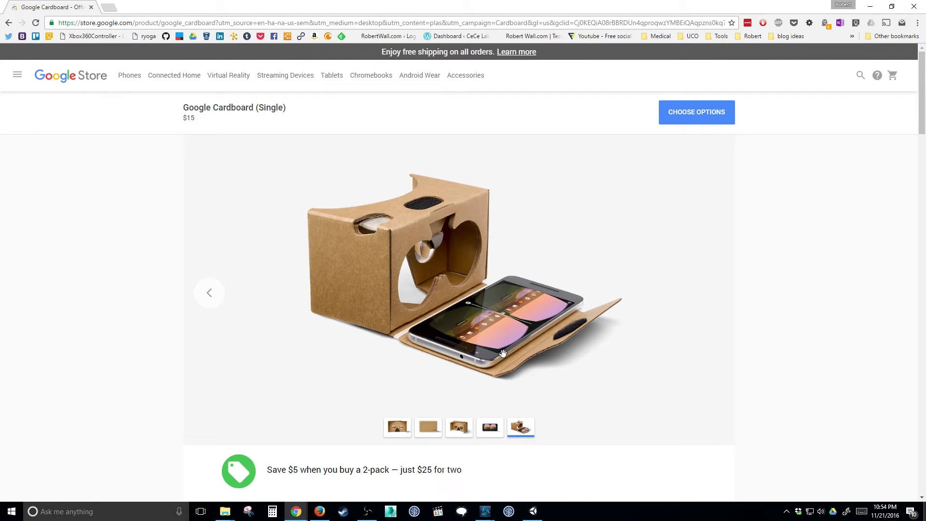
left_click_drag(488, 5, 530, 31)
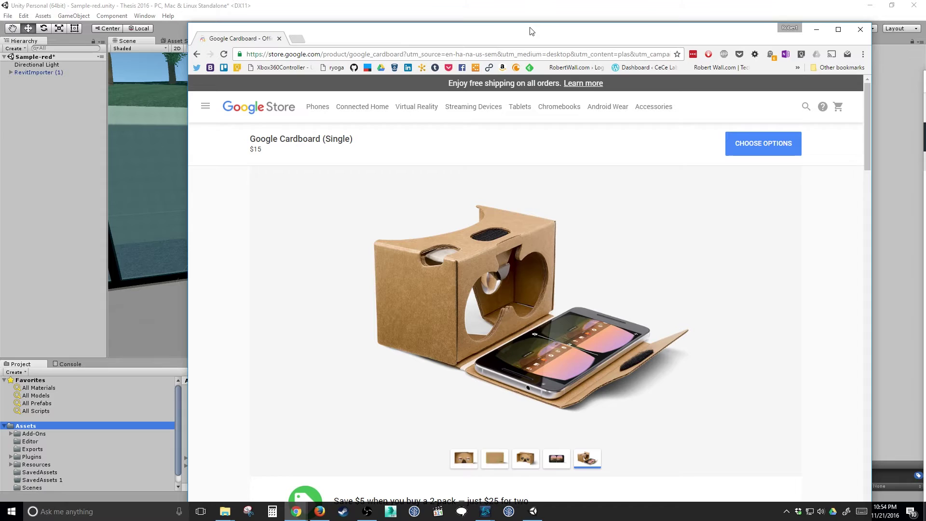
left_click_drag(531, 31, 501, 73)
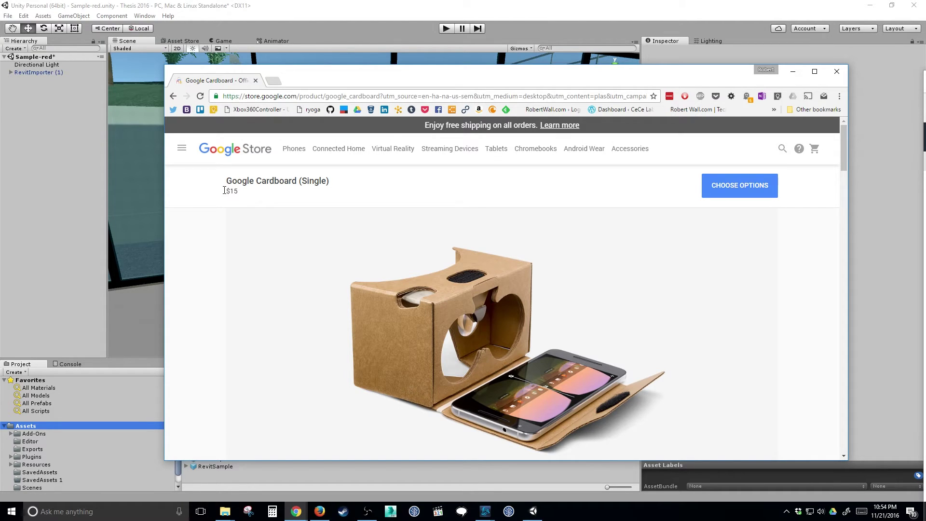
Search the web for "htc vive" in a new tab, check the headset prices, and close the browser.
left_click(273, 80)
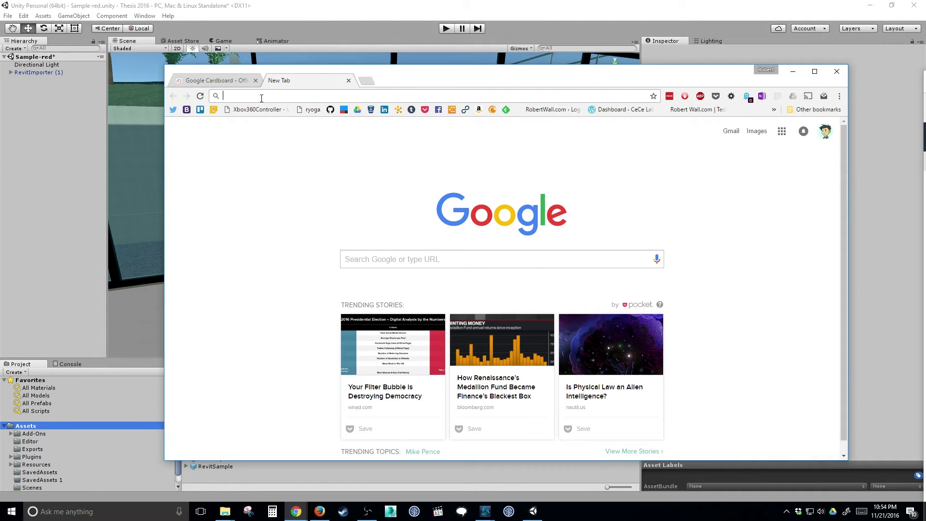
type("htc vive")
key("Return")
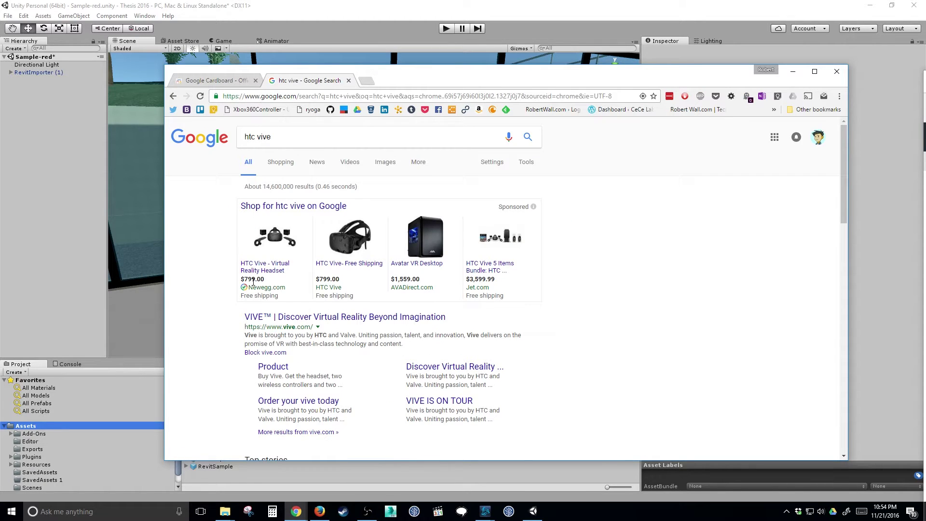
left_click_drag(270, 282, 240, 277)
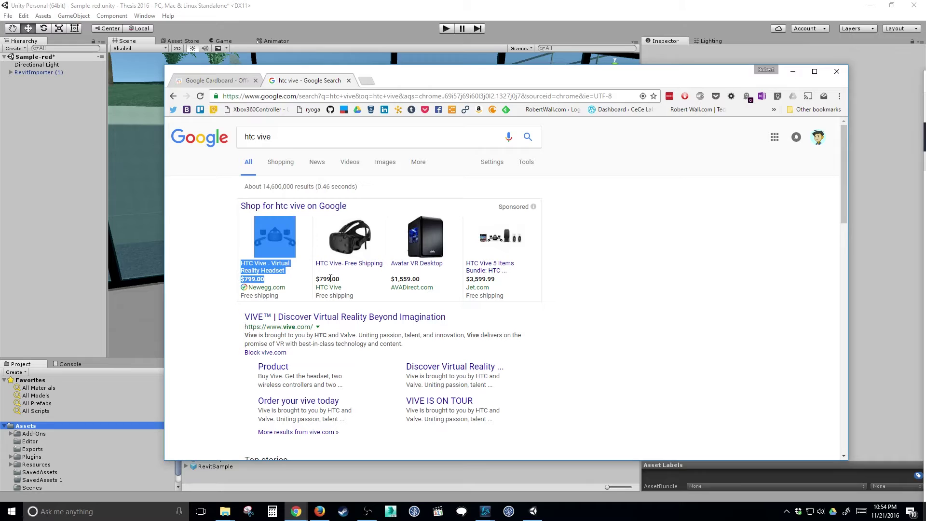
left_click_drag(343, 281, 243, 288)
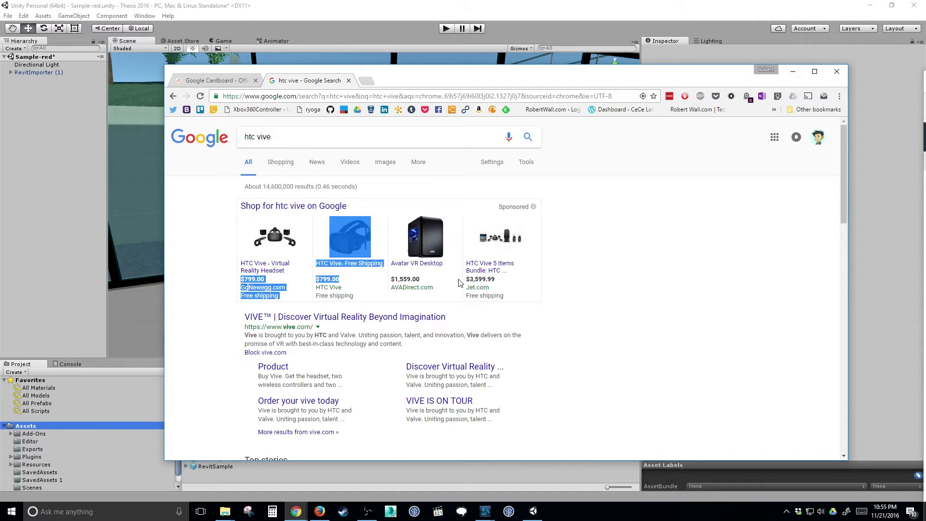
left_click(836, 72)
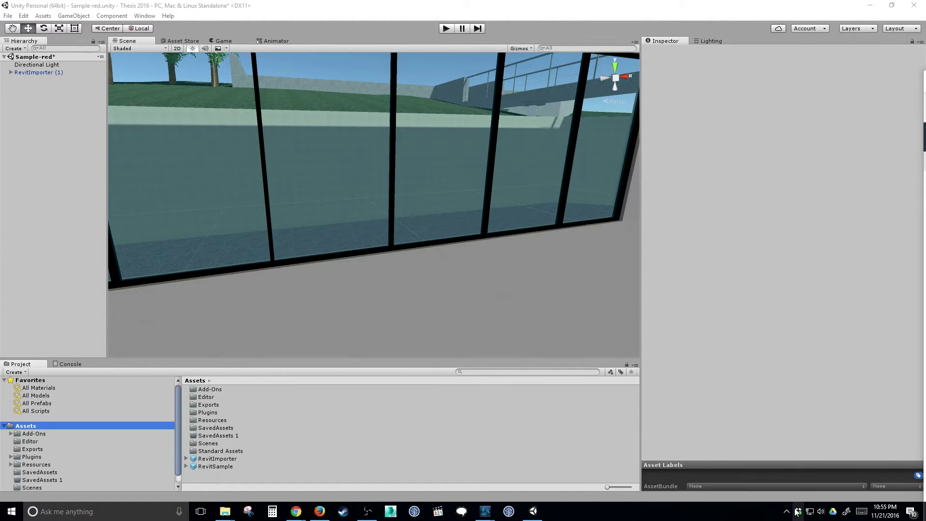
Import all of GoogleVRForUnity.unitypackage from the Dropbox folder "AR model test 2016 fall" into the Unity project's Assets.
left_click(833, 512)
left_click(724, 488)
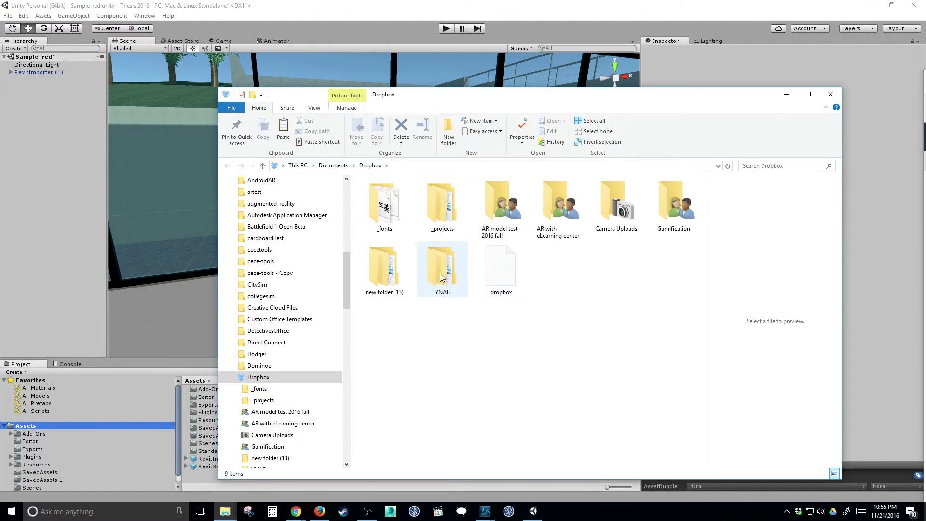
double_click(504, 207)
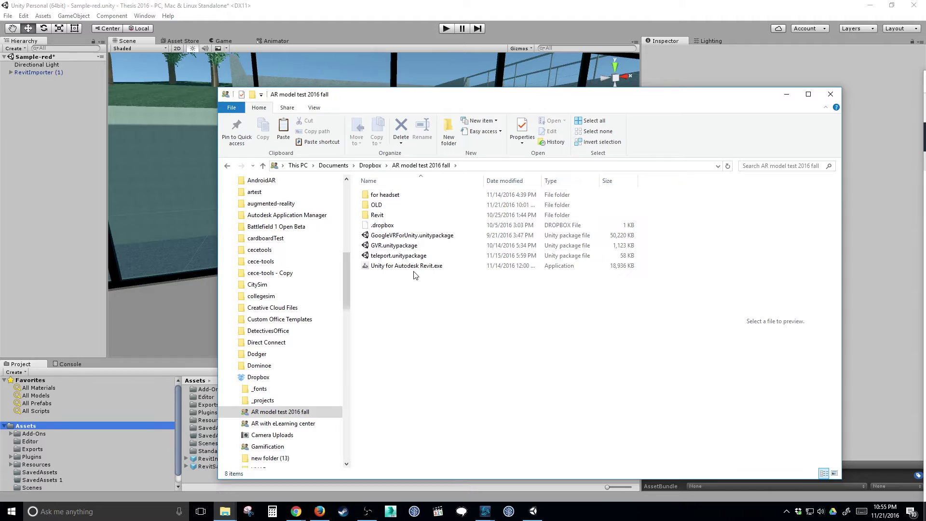
left_click(405, 237)
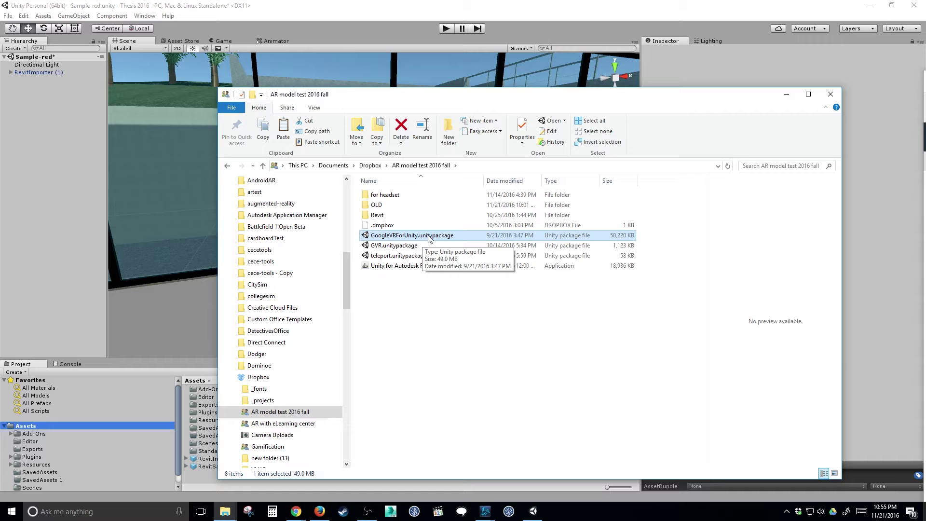
left_click_drag(429, 238, 118, 425)
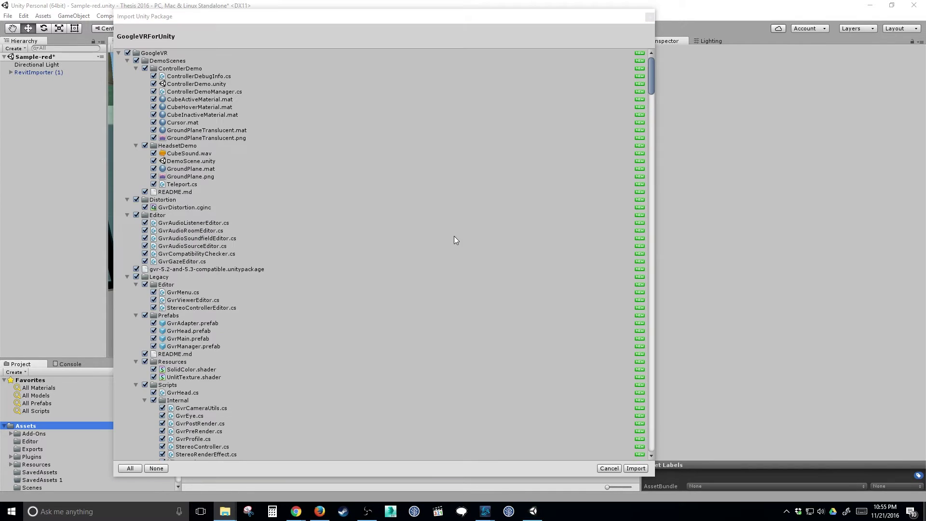
left_click(631, 467)
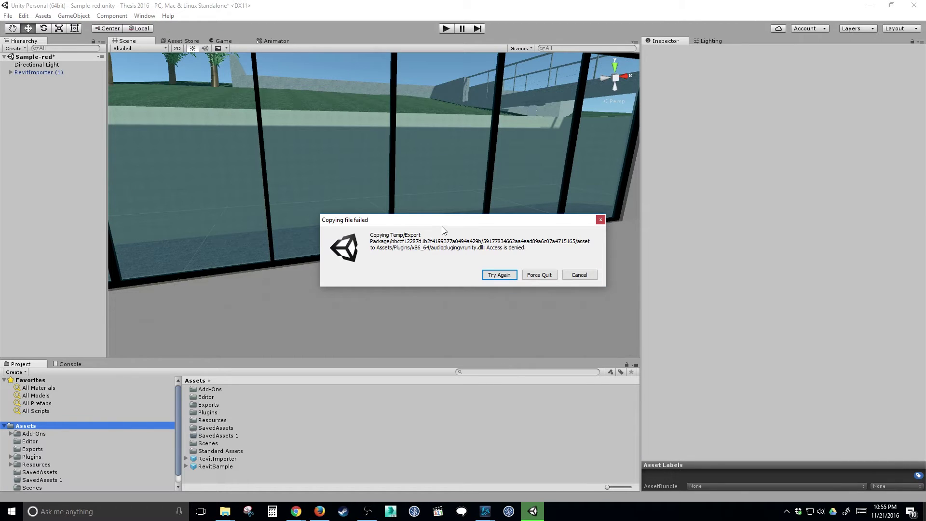
Retry copying audioplugingvrunity.dll into the x86_64 plugins folder twice, and cancel that file's copy.
left_click_drag(442, 227, 405, 216)
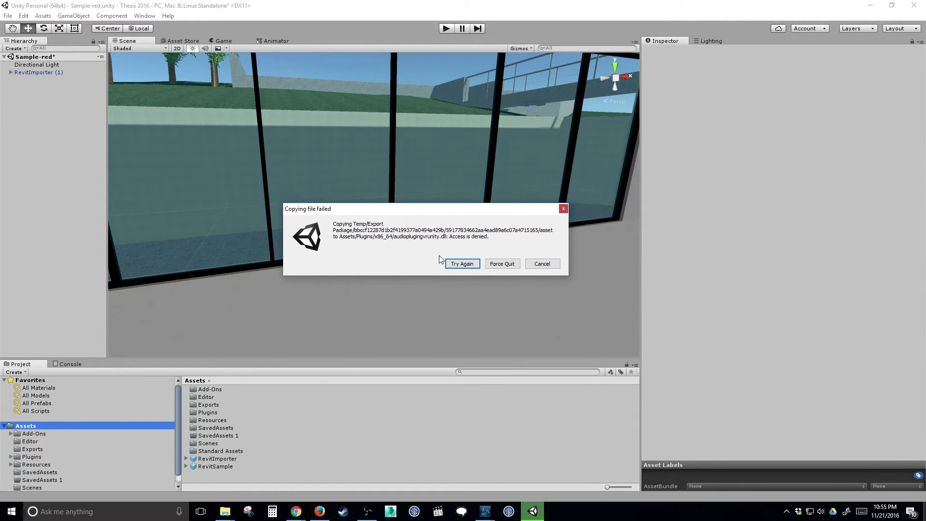
left_click(471, 264)
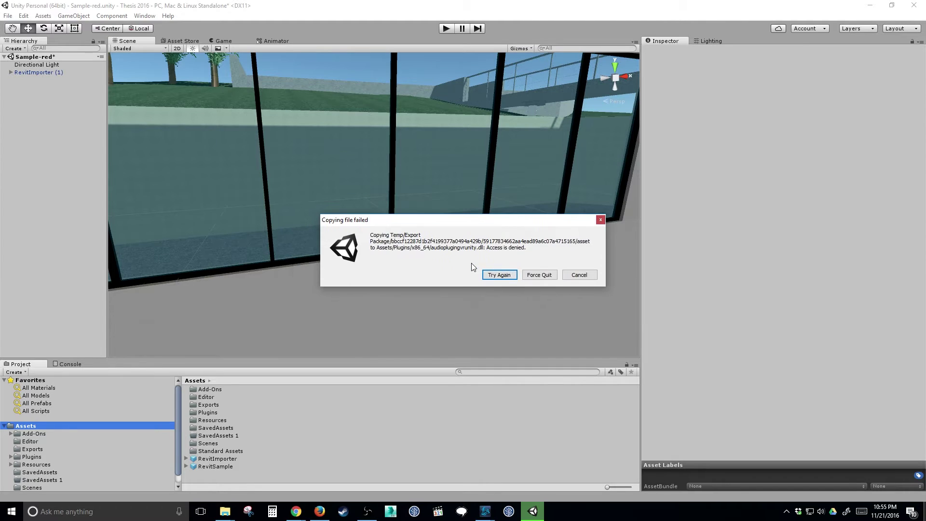
left_click(501, 276)
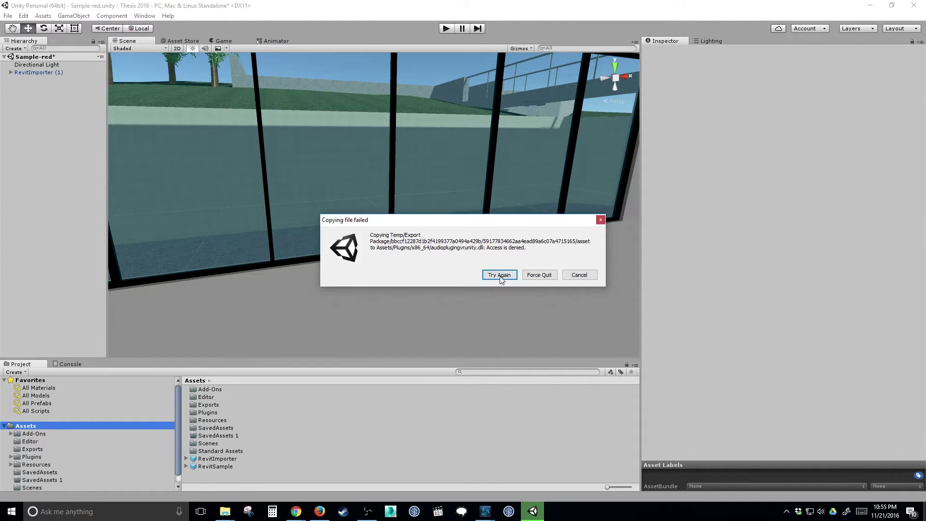
left_click(567, 276)
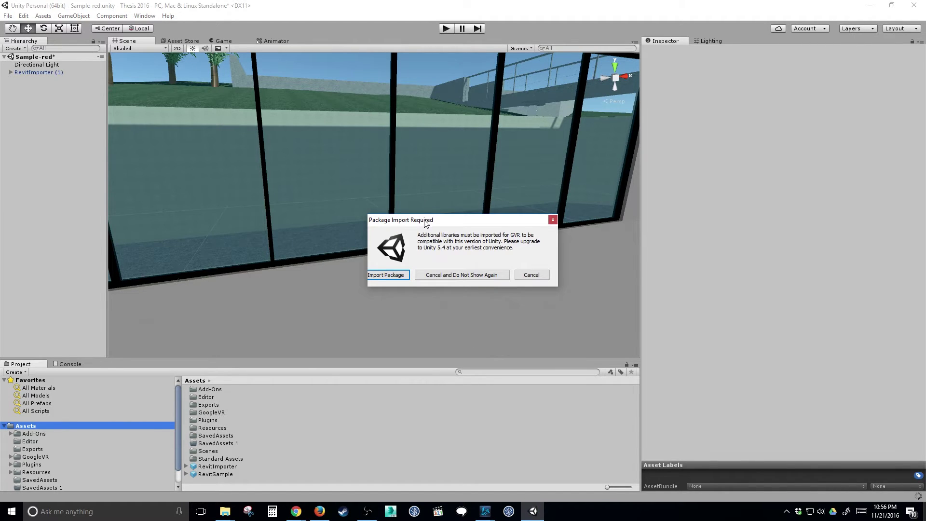
Import the additional compatibility package gvr-5.2-and-5.3-compatible with all its Android plugin files.
left_click_drag(423, 220, 395, 206)
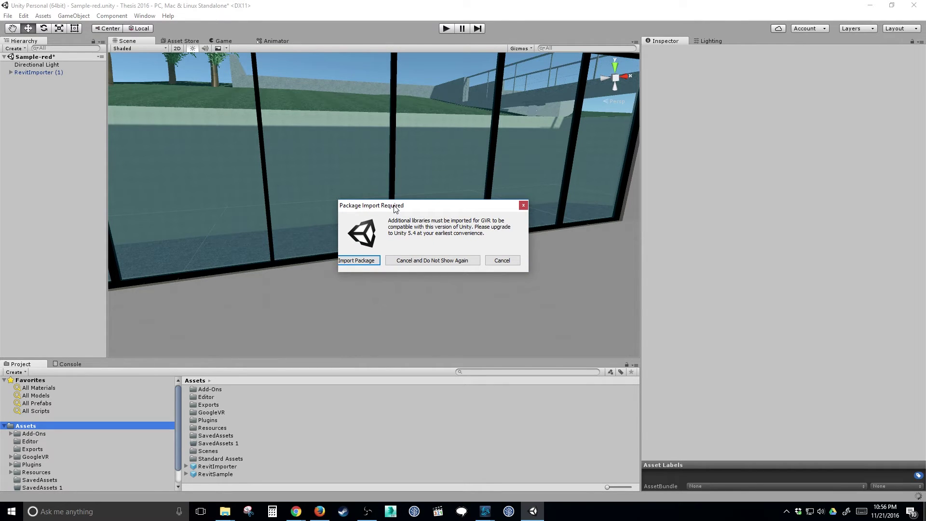
left_click_drag(395, 208, 455, 190)
left_click(441, 241)
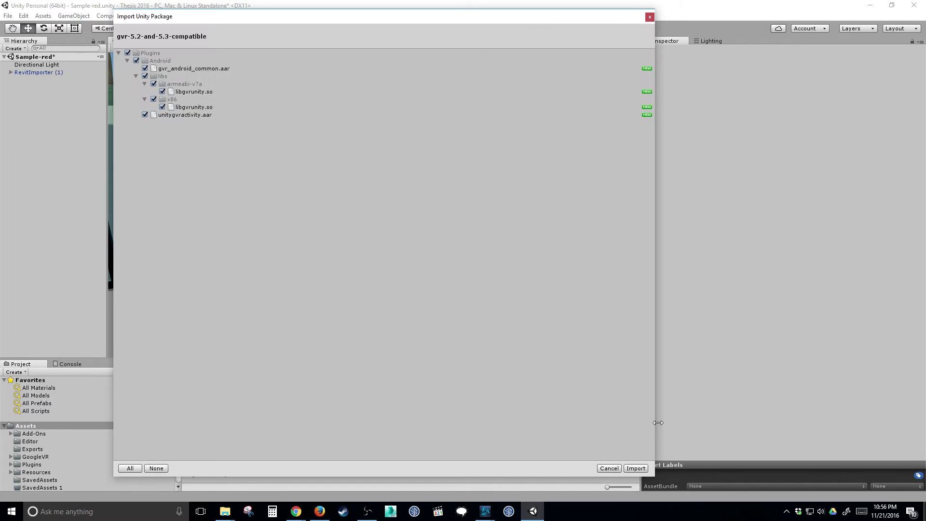
left_click(635, 468)
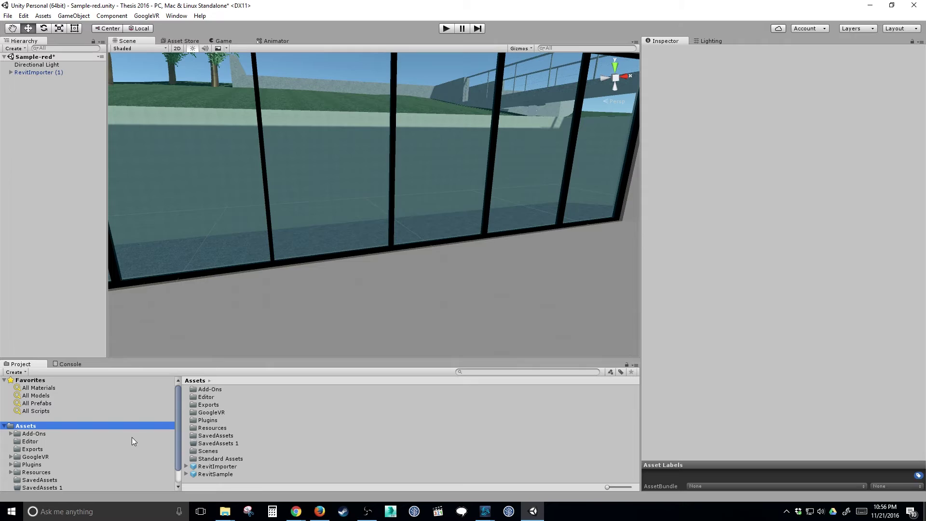
Examine the contents of the Add-Ons folder, including the Teleporting prefab and Model subfolders, and collapse it again.
double_click(208, 389)
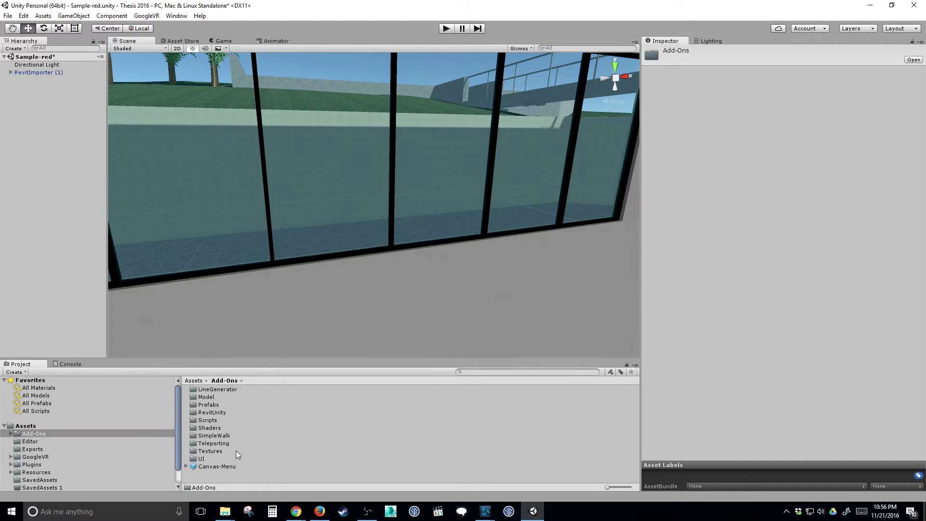
double_click(226, 446)
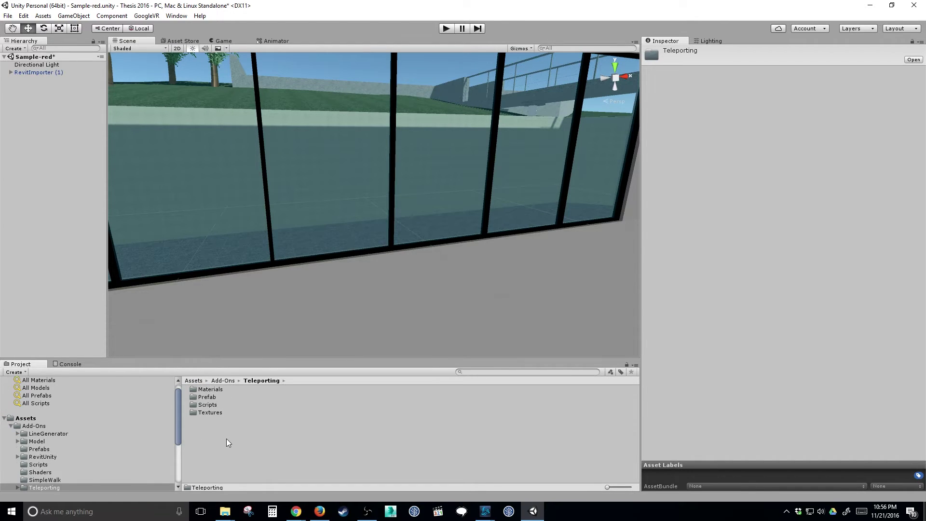
left_click(33, 425)
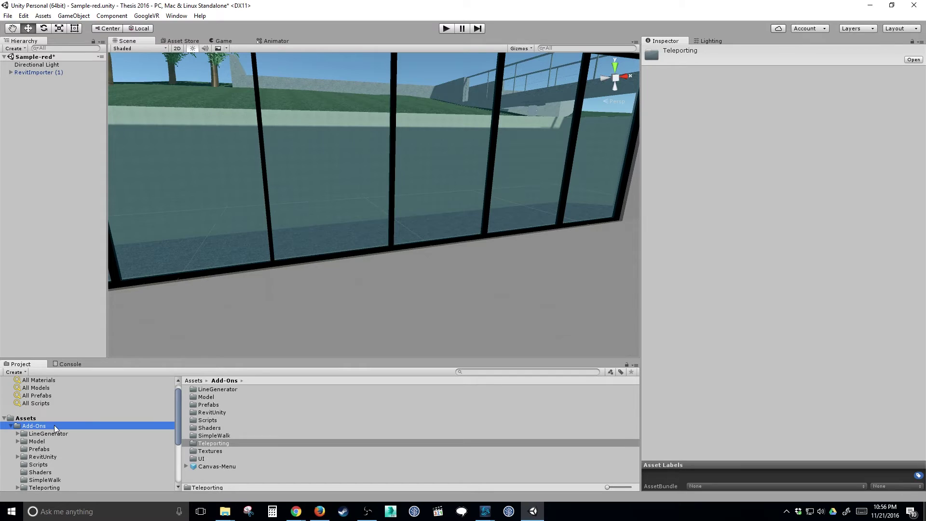
left_click(207, 437)
double_click(218, 443)
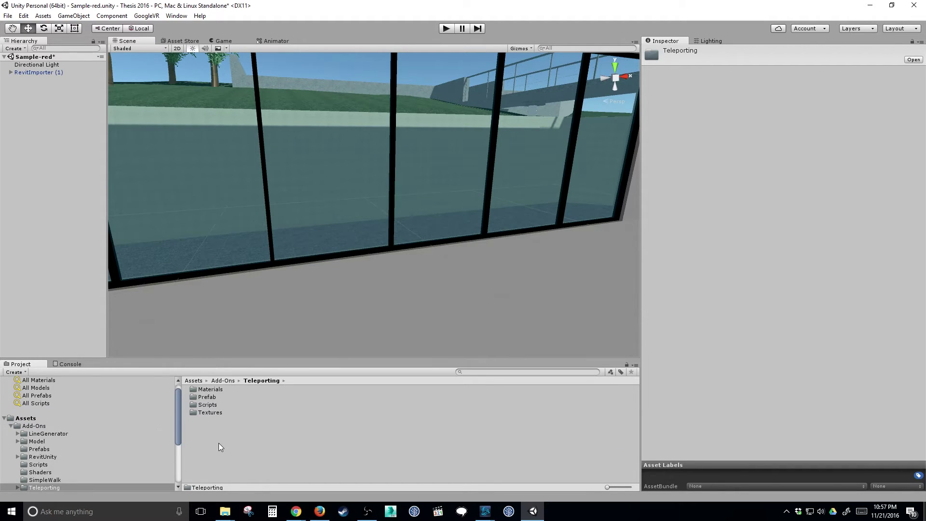
double_click(218, 397)
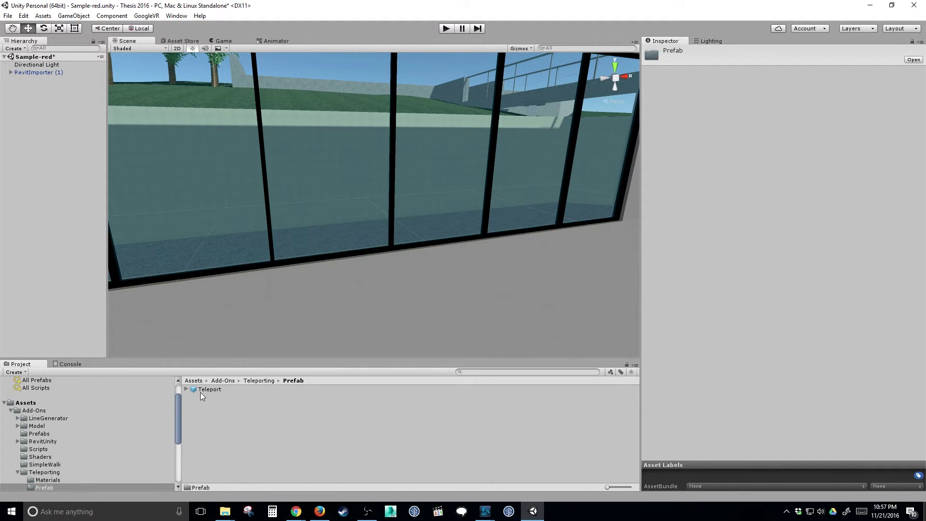
left_click(59, 418)
left_click(56, 432)
left_click(57, 425)
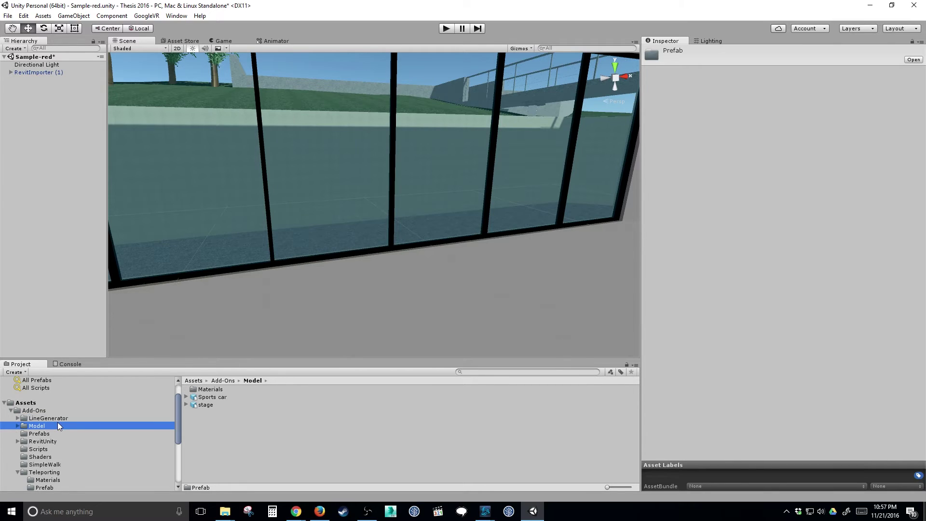
left_click(19, 472)
left_click(10, 411)
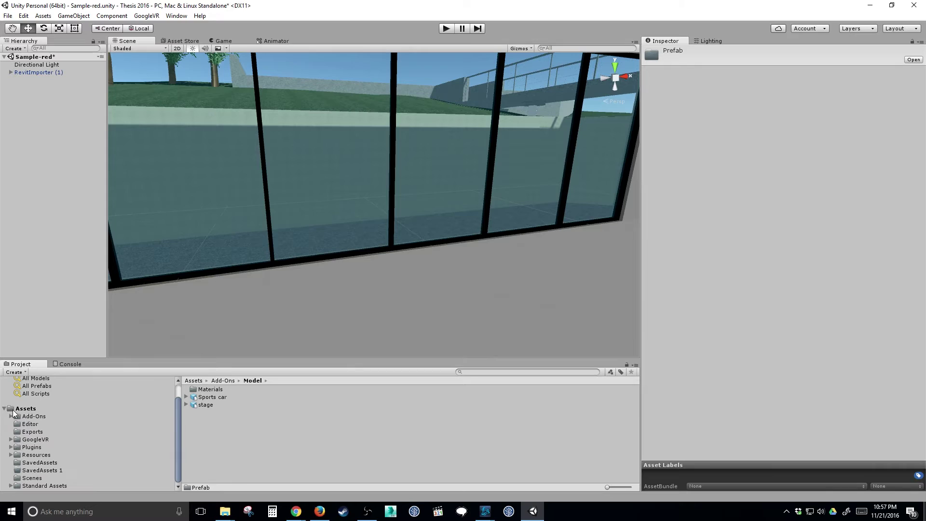
Open DemoScene from the GoogleVR HeadsetDemo folder, saving the changes to Sample-red.
left_click(15, 409)
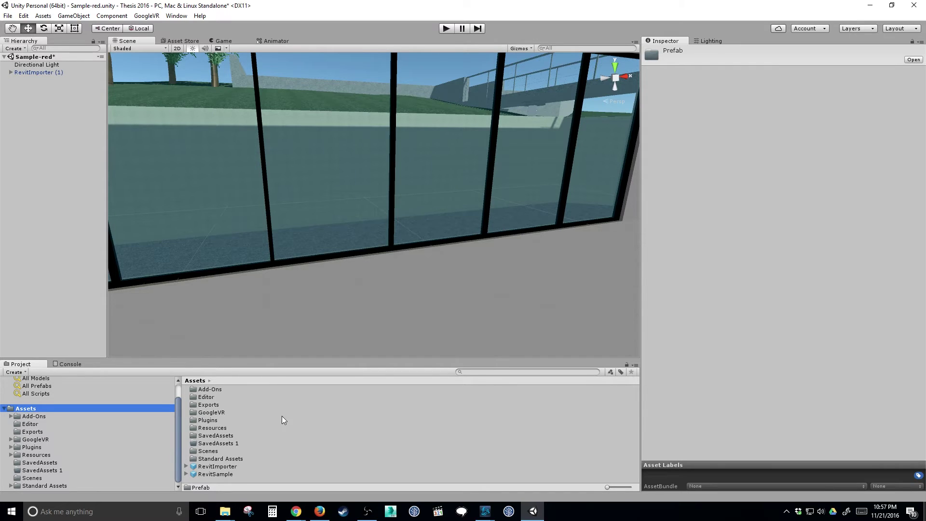
double_click(215, 419)
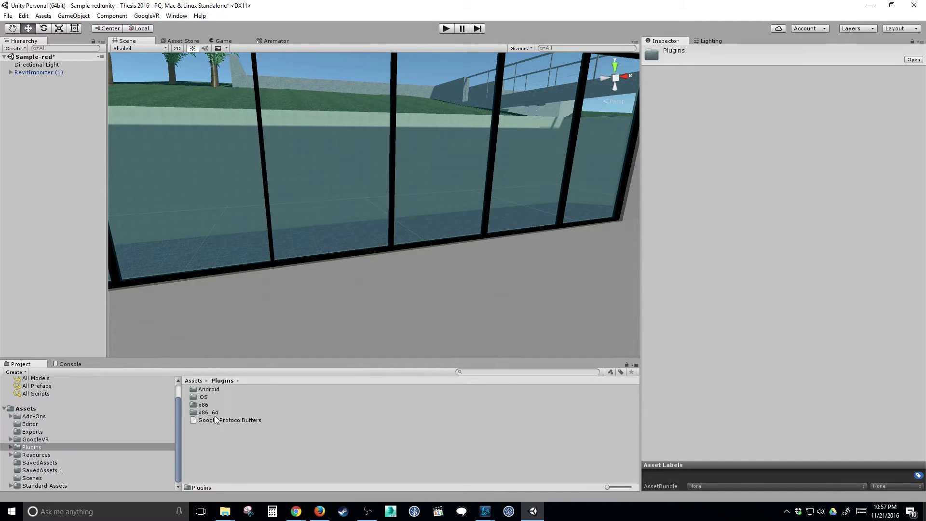
left_click(58, 438)
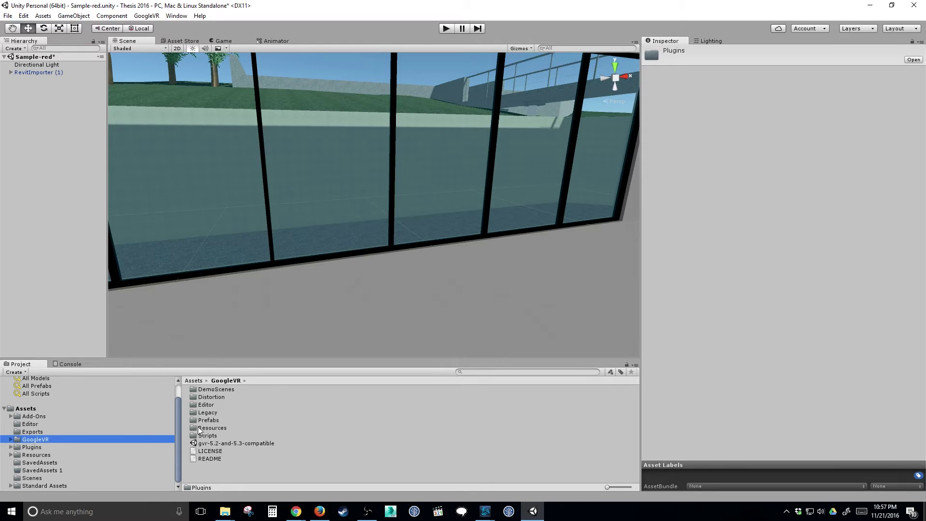
double_click(219, 390)
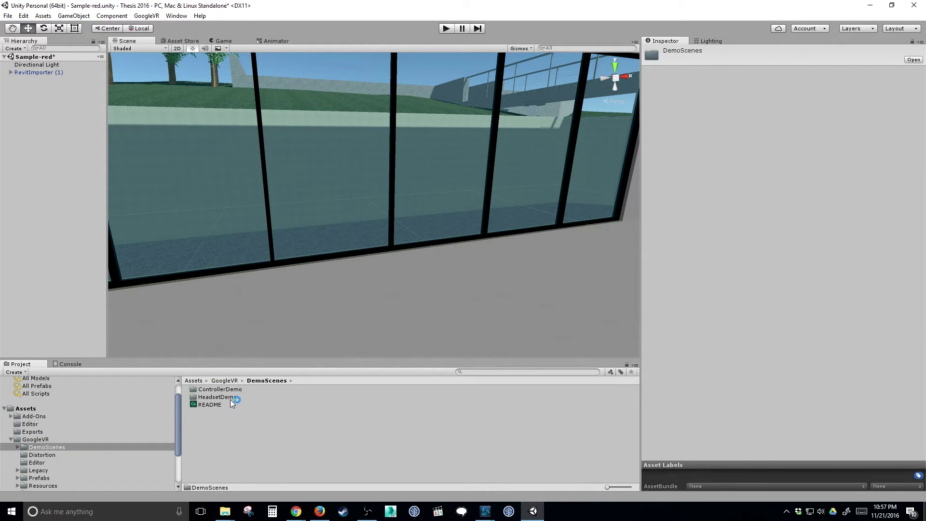
double_click(230, 399)
double_click(230, 397)
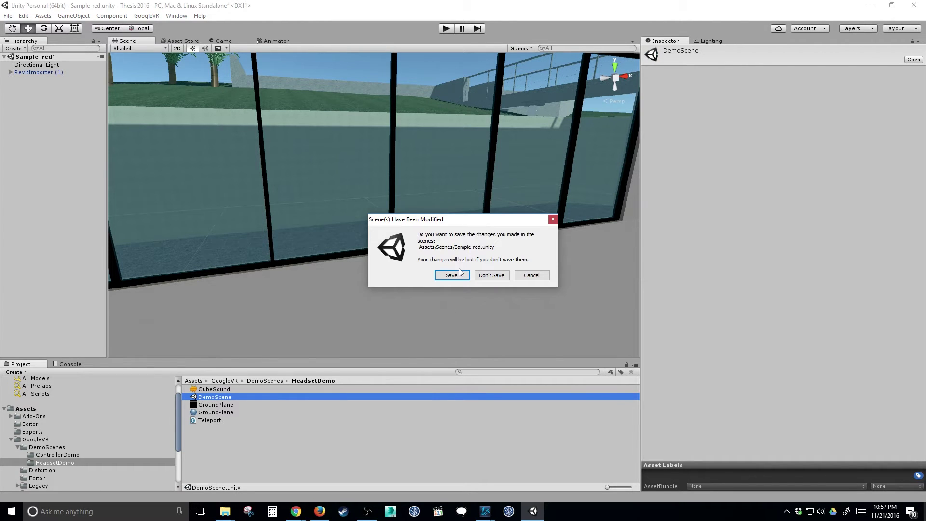
left_click(452, 275)
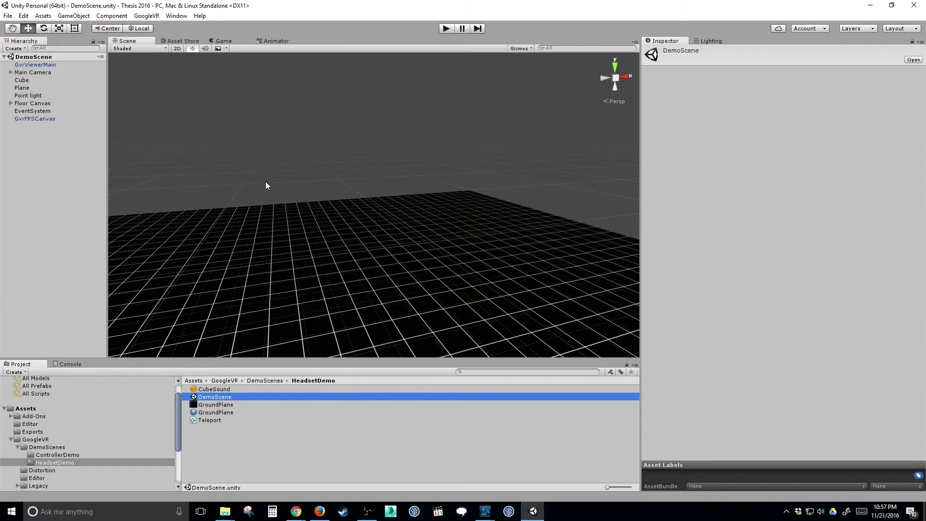
Play the demo scene, look around the cube and grid in the stereo view, and stop playback.
middle_click_drag(198, 166, 392, 214)
scroll(397, 221, "down", 7)
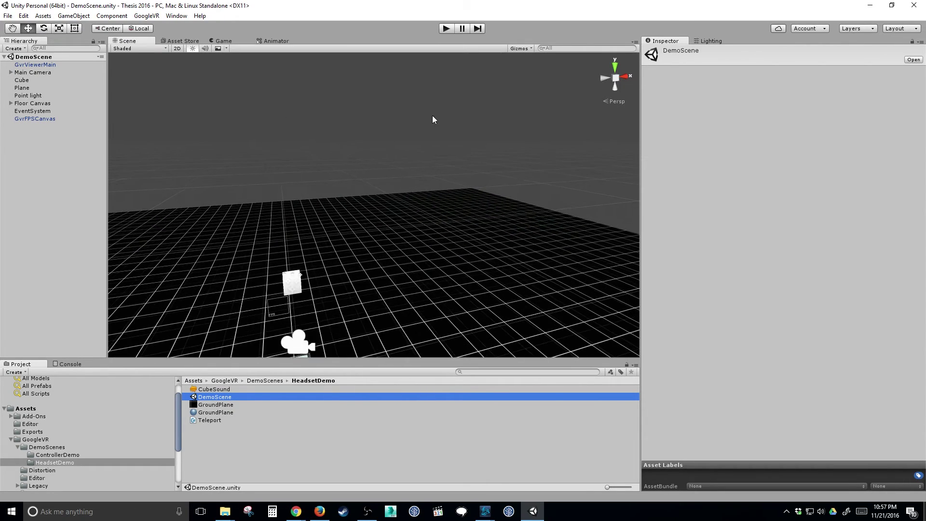
left_click_drag(349, 264, 557, 234, "alt")
middle_click_drag(515, 338, 401, 302)
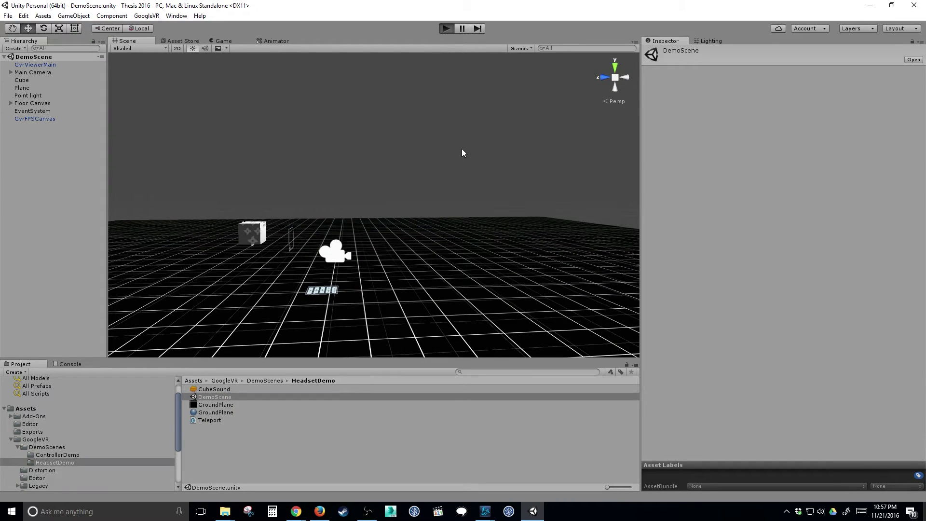
key("ctrl+p")
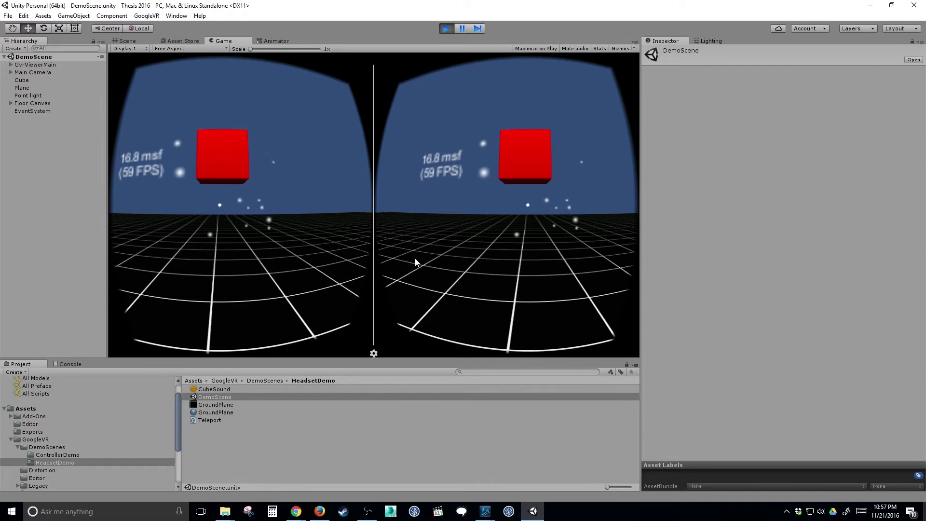
key("alt")
mouse_move(490, 245)
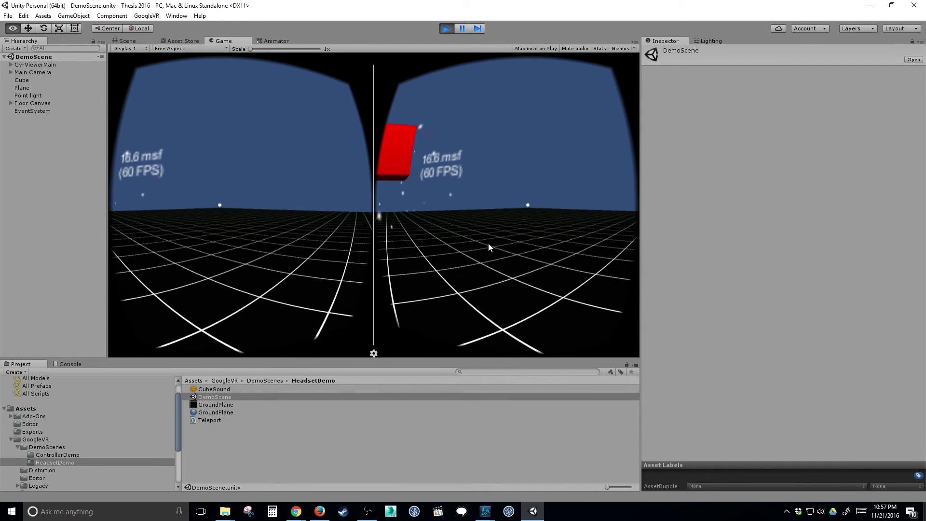
mouse_move(462, 187)
mouse_move(292, 134)
mouse_move(365, 259)
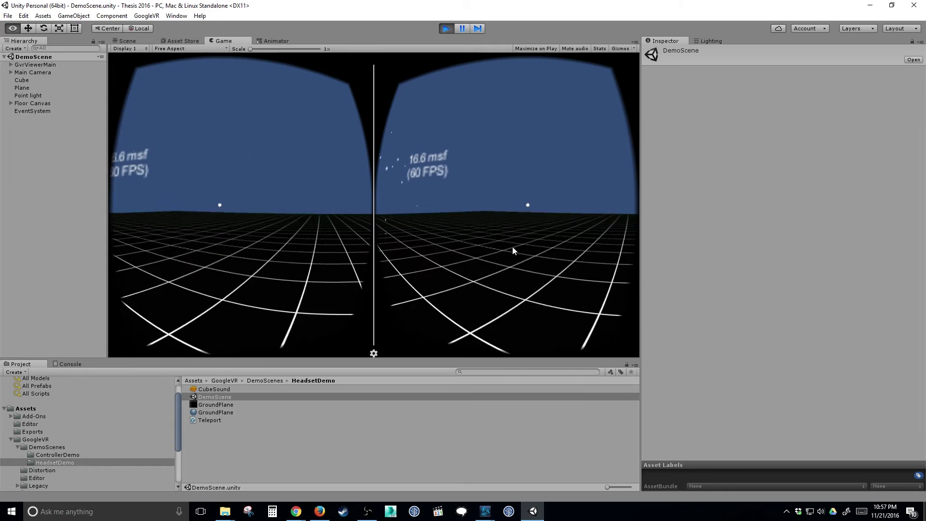
mouse_move(571, 234)
mouse_move(435, 190)
mouse_move(386, 194)
mouse_move(504, 129)
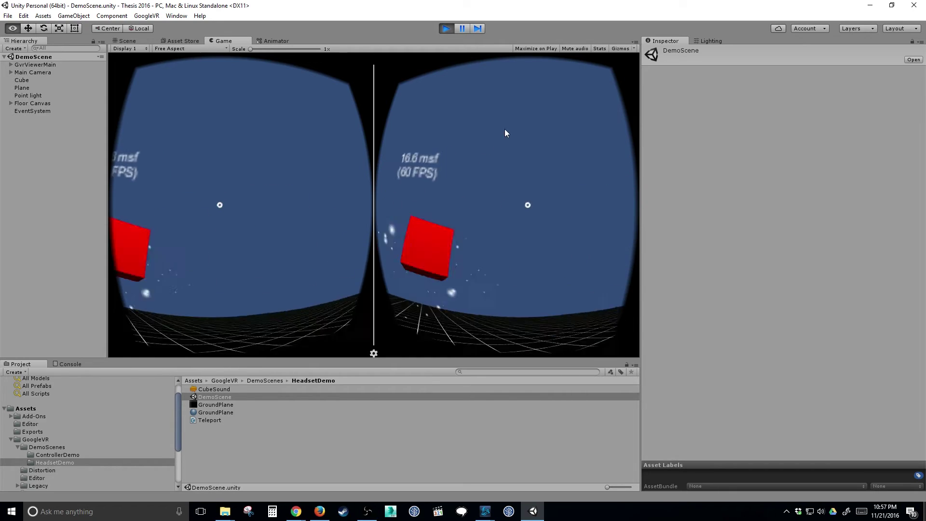
mouse_move(525, 206)
mouse_move(462, 65)
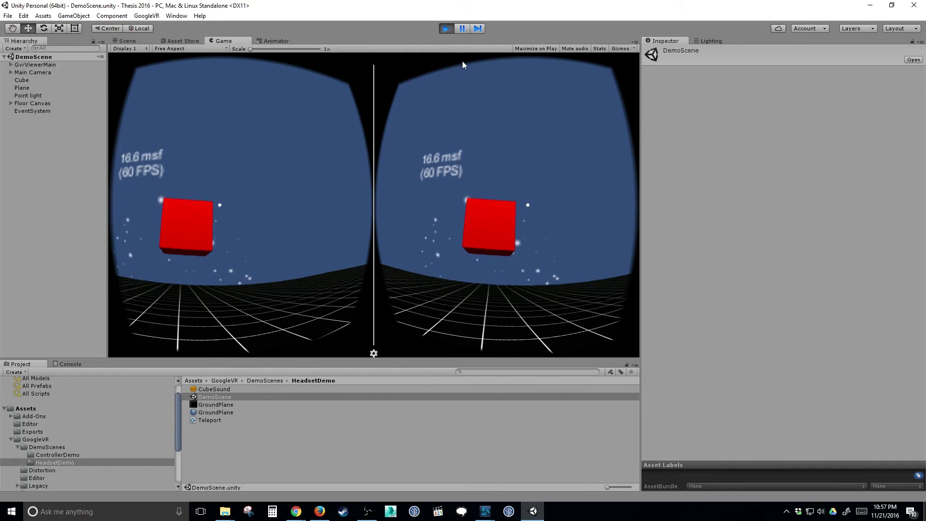
left_click(446, 28)
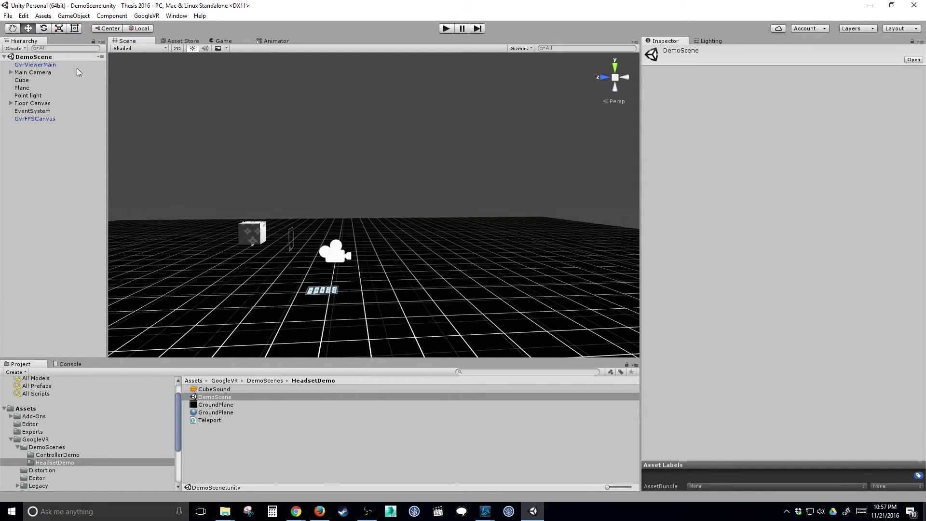
Create an empty game object in DemoScene and set its position to X 0, Y 0, Z 0.
left_click(82, 19)
left_click(83, 26)
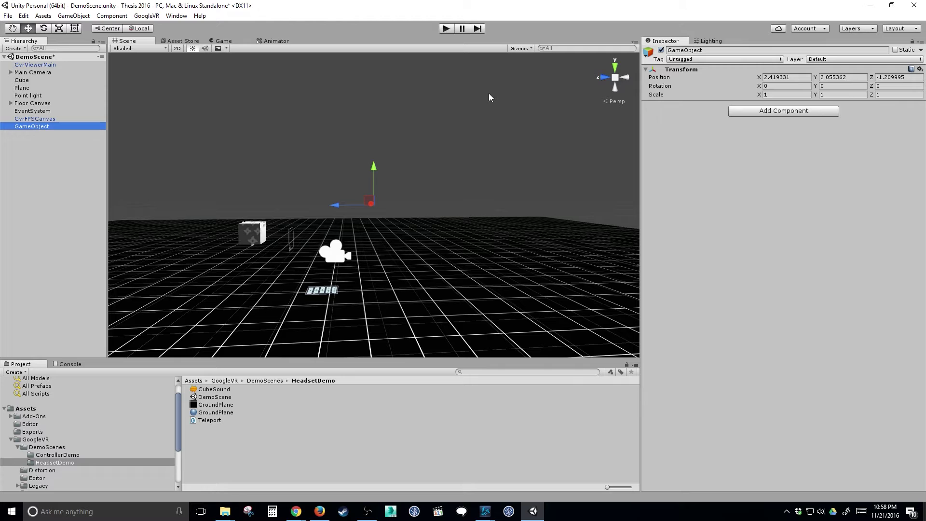
left_click(793, 86)
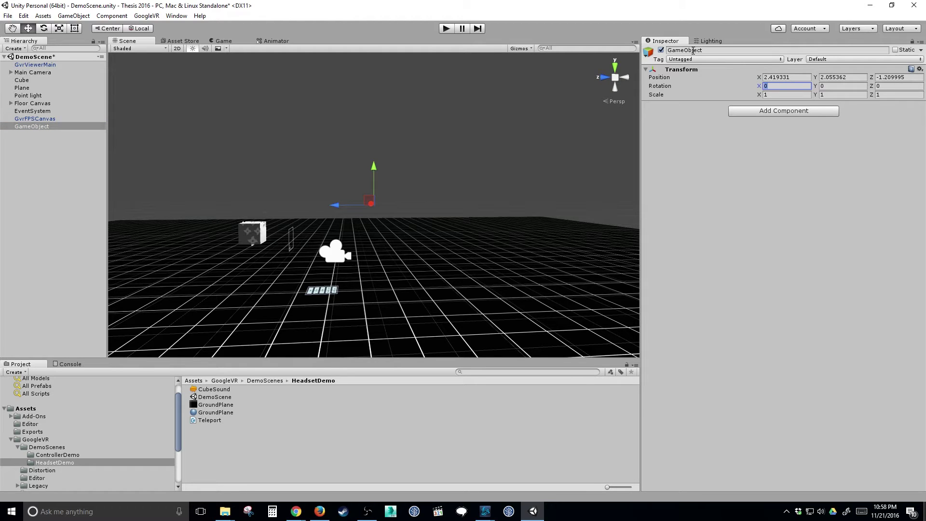
left_click(773, 76)
key("ctrl+a")
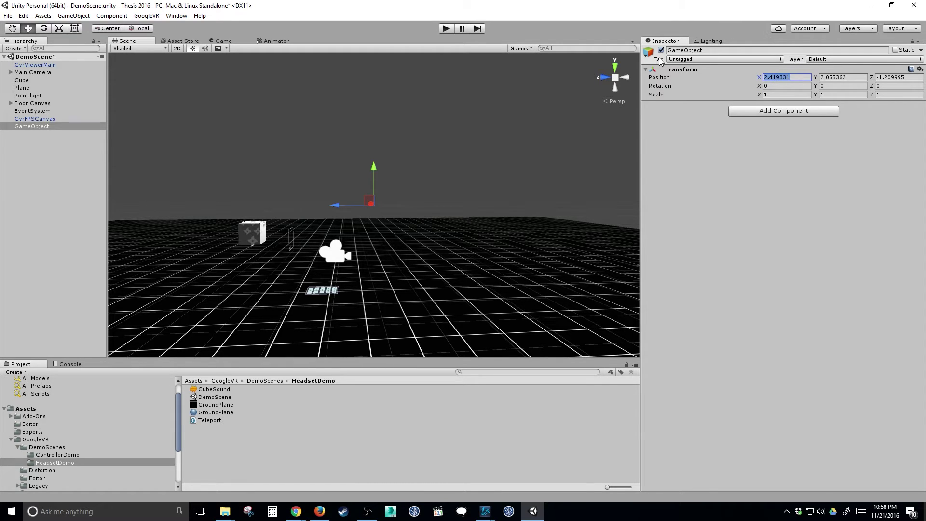
type("0")
key("Tab")
type("0")
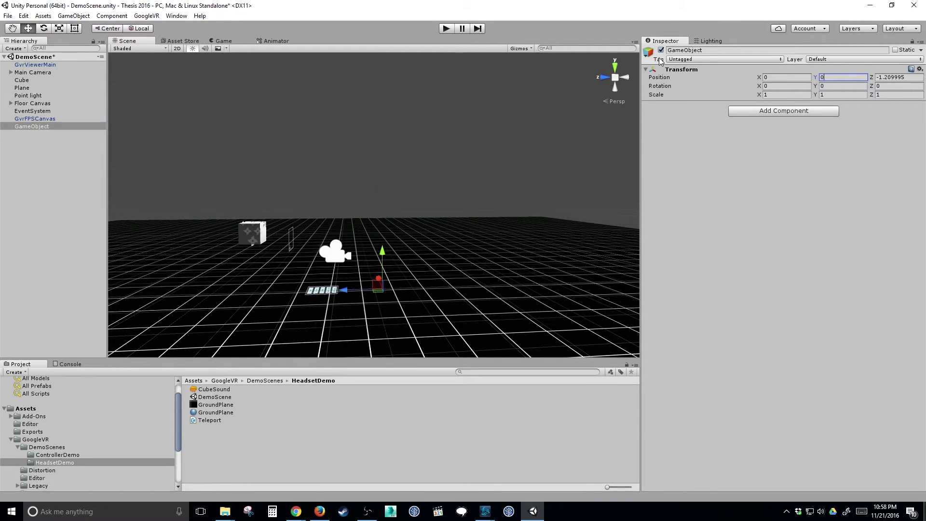
key("Tab")
type("0")
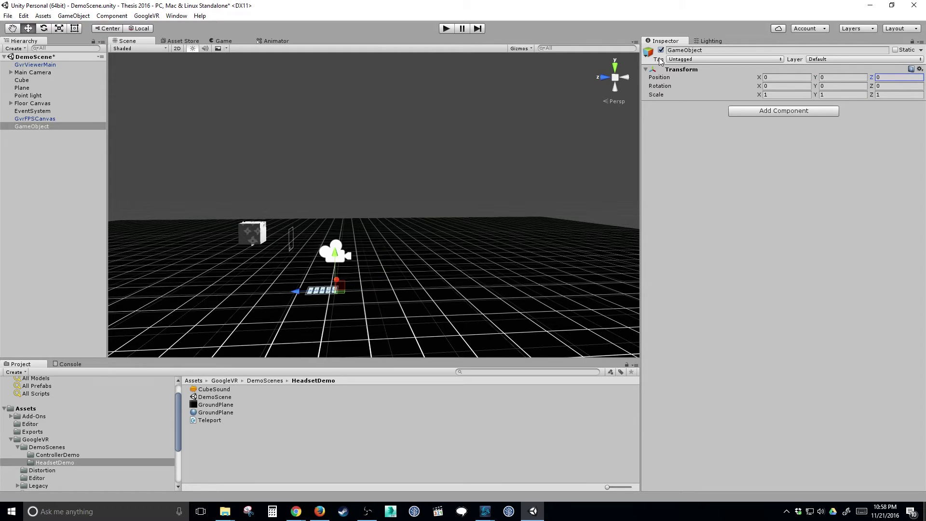
Rename the new empty game object as GVR_Prefab.
left_click(52, 126)
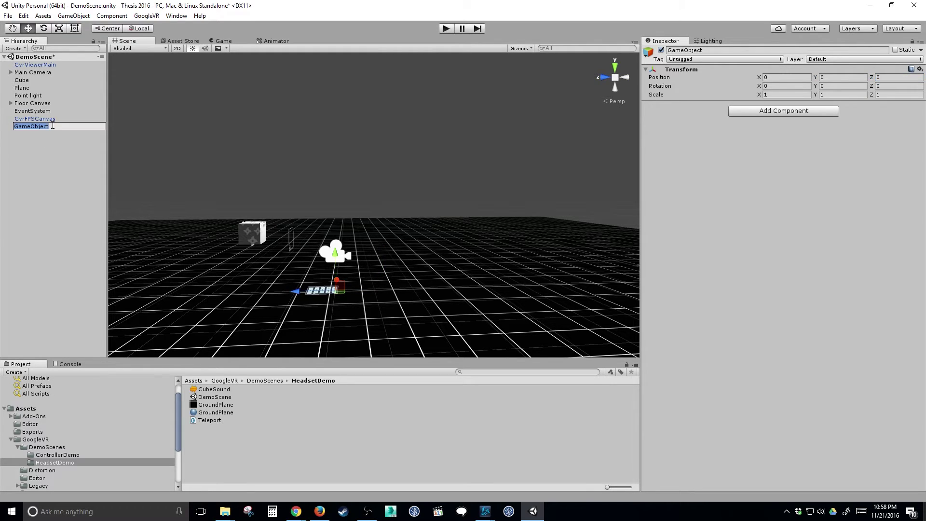
type("GVR_Prefab")
key("Return")
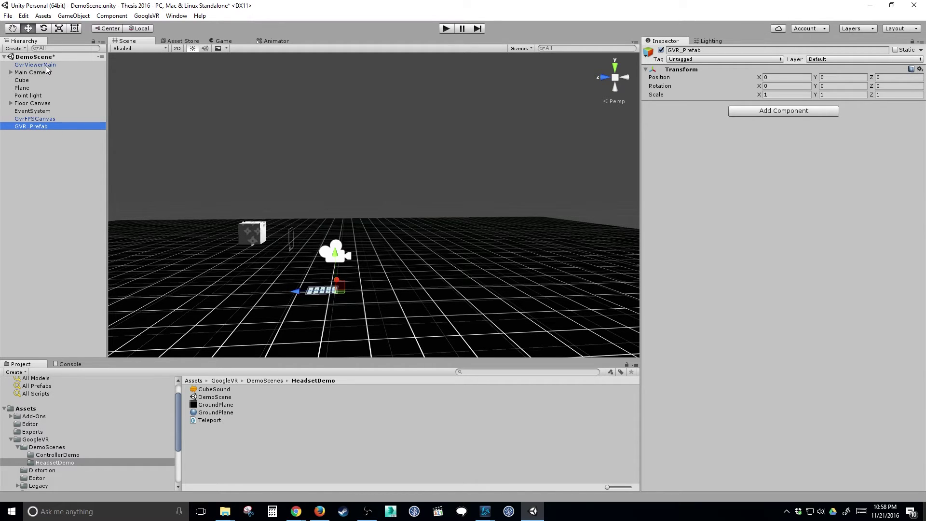
Make GvrViewerMain, EventSystem, Floor Canvas, GvrFPSCanvas, Cube and Main Camera children of GVR_Prefab.
left_click_drag(47, 68, 43, 104)
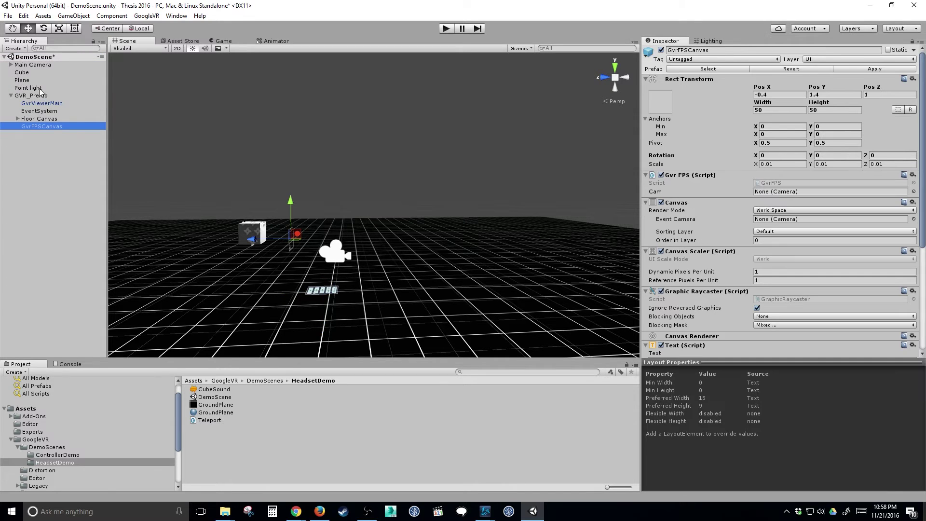
left_click(38, 72)
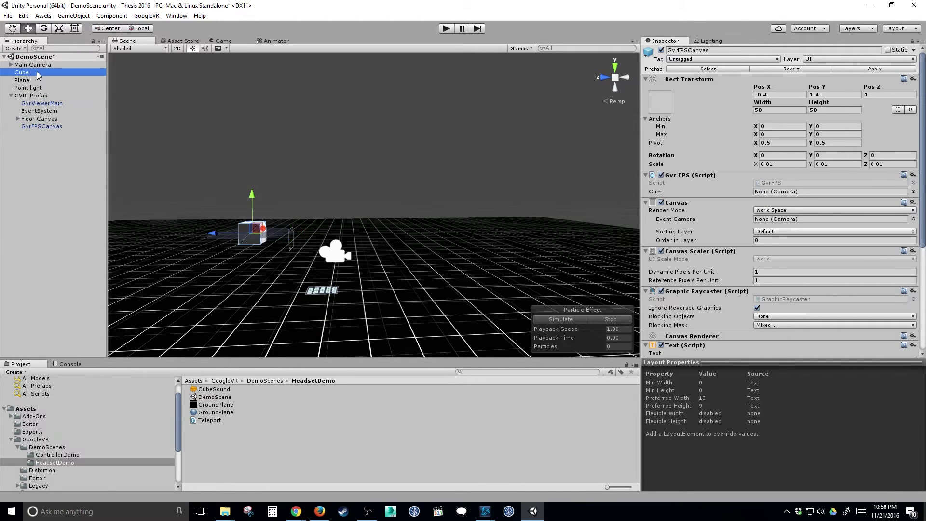
mouse_move(32, 73)
left_mouse_down()
mouse_move(38, 97)
mouse_move(28, 89)
left_mouse_up()
left_click(35, 65)
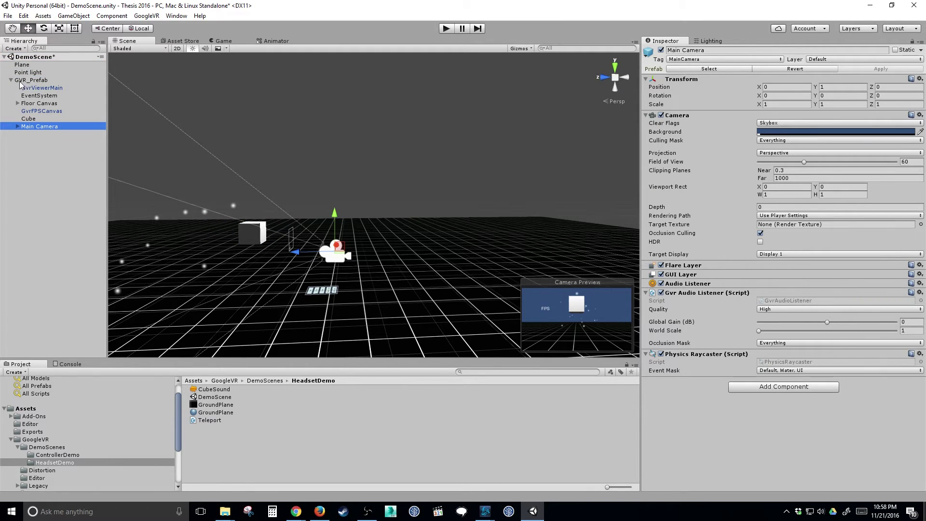
left_click(27, 81)
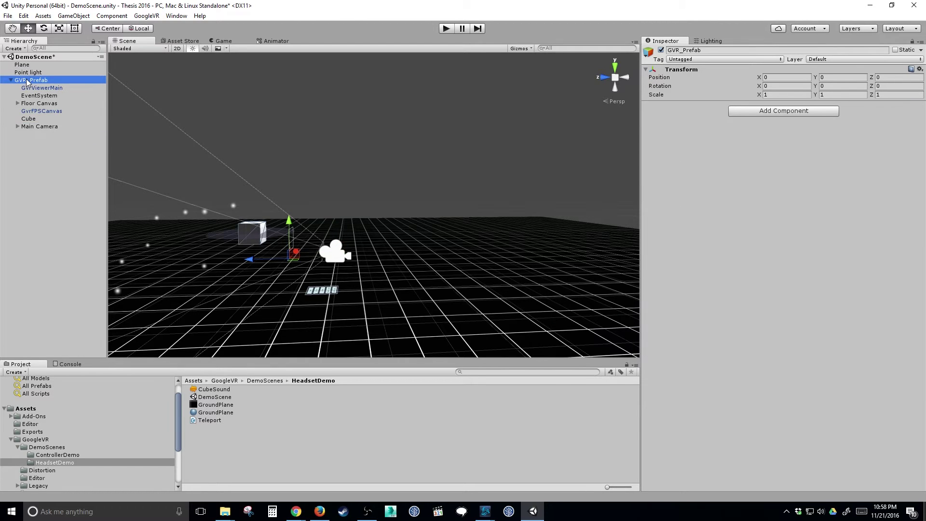
Disable the Cube's Mesh Renderer and remove its Particle System component.
left_click(35, 119)
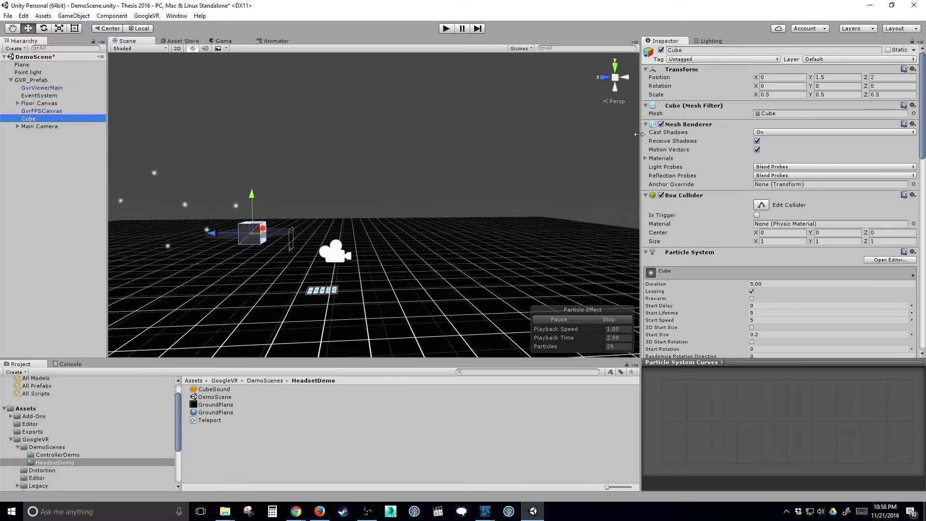
left_click(661, 124)
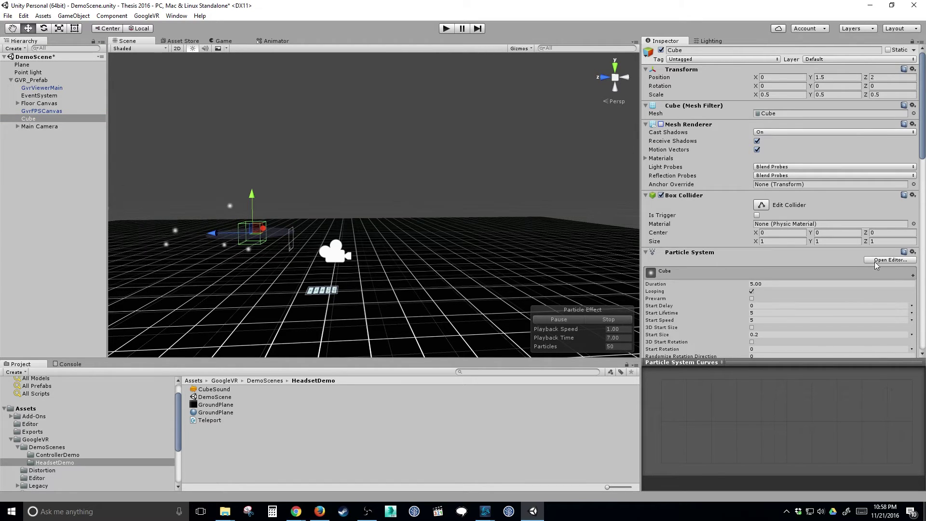
left_click(913, 251)
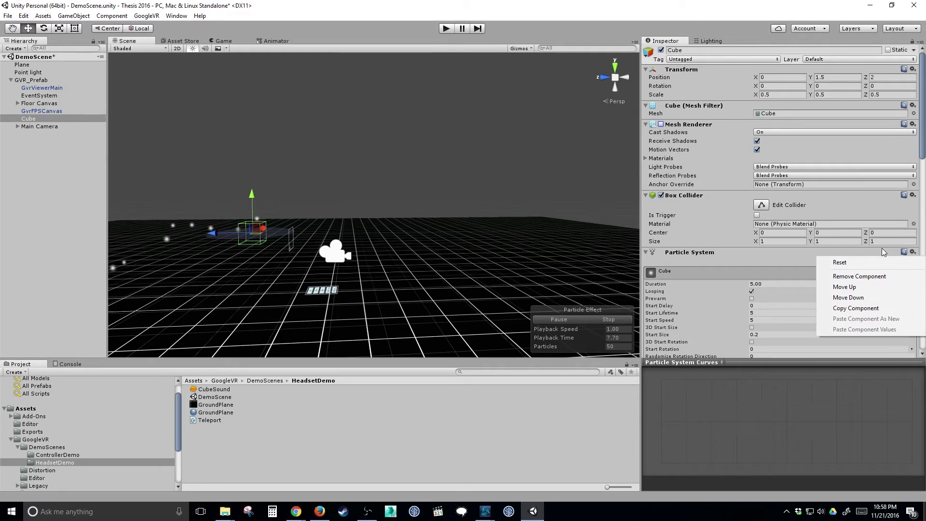
left_click(882, 250)
left_click(914, 251)
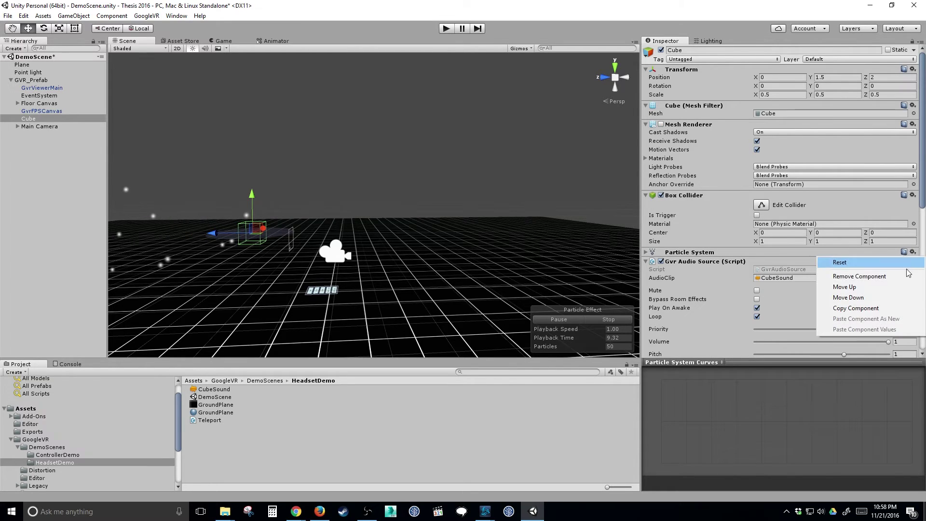
left_click(860, 276)
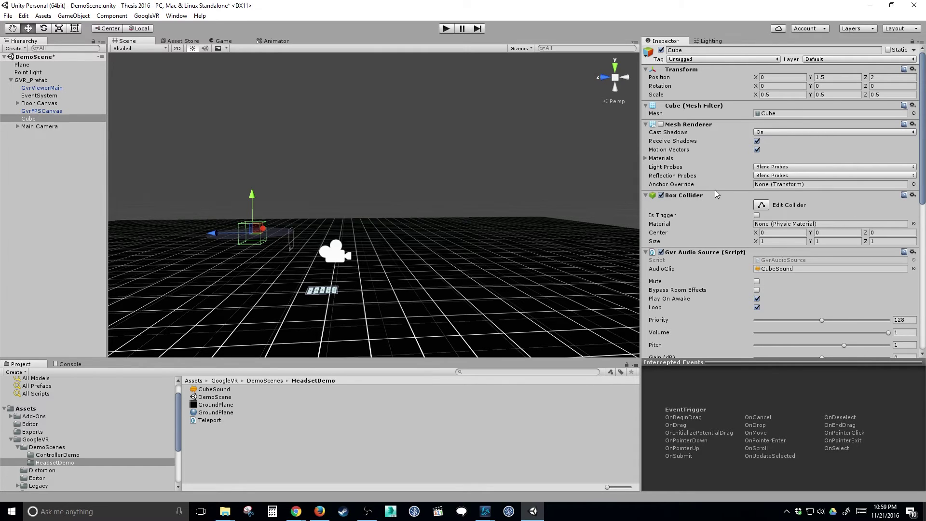
Disable the Cube's Box Collider and check its remaining script components.
left_click(913, 195)
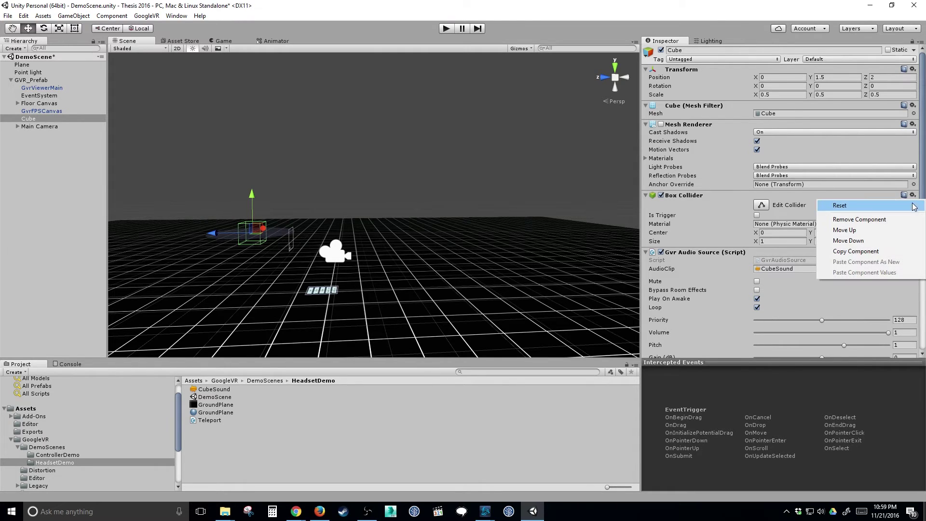
left_click(661, 196)
scroll(723, 226, "down", 9)
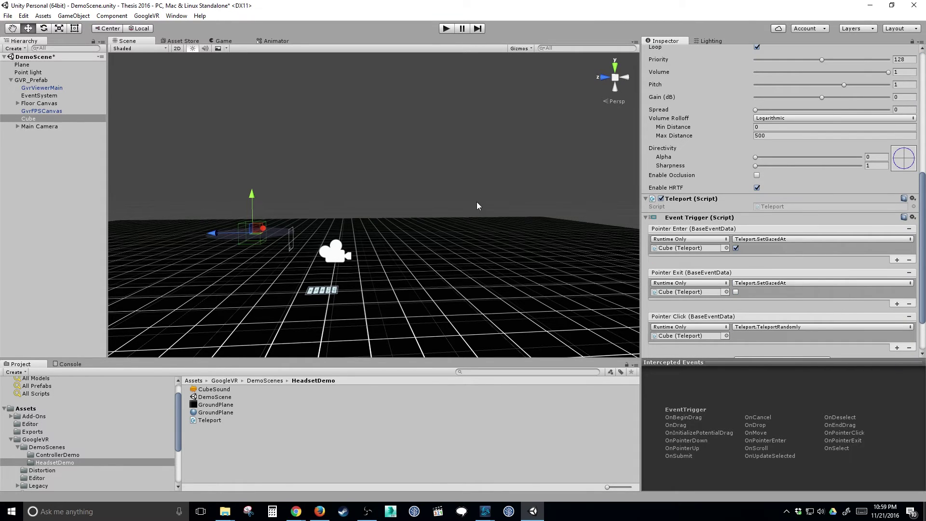
Save the GVR_Prefab object with its children as a prefab in the project's root Assets folder.
left_click(46, 80)
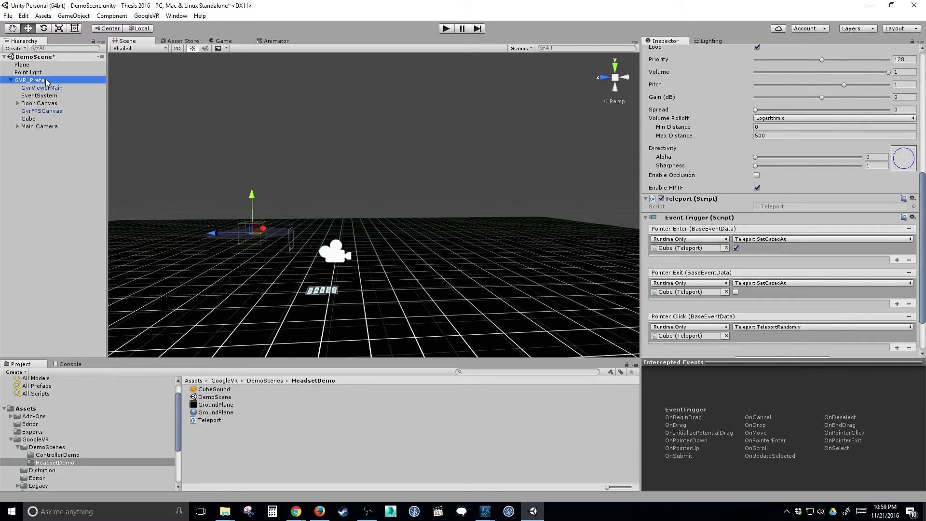
left_click(11, 440)
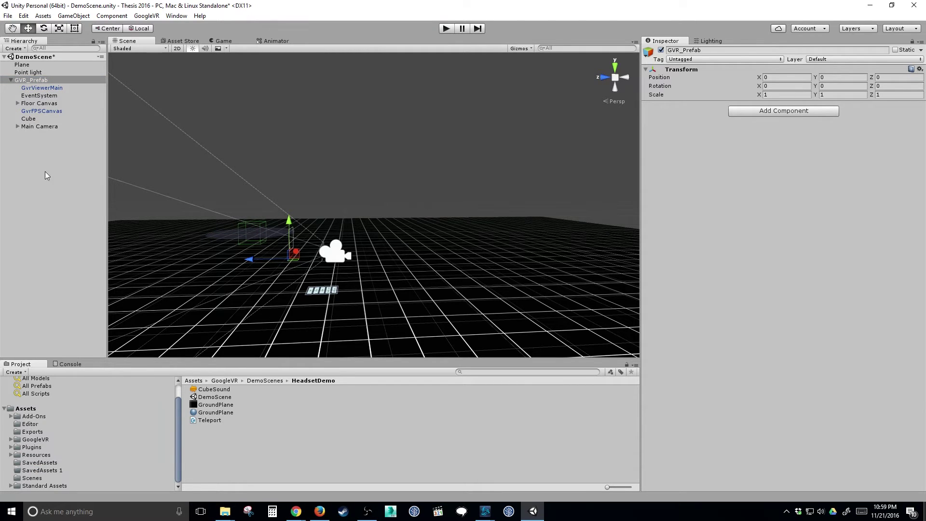
left_click_drag(28, 84, 27, 428)
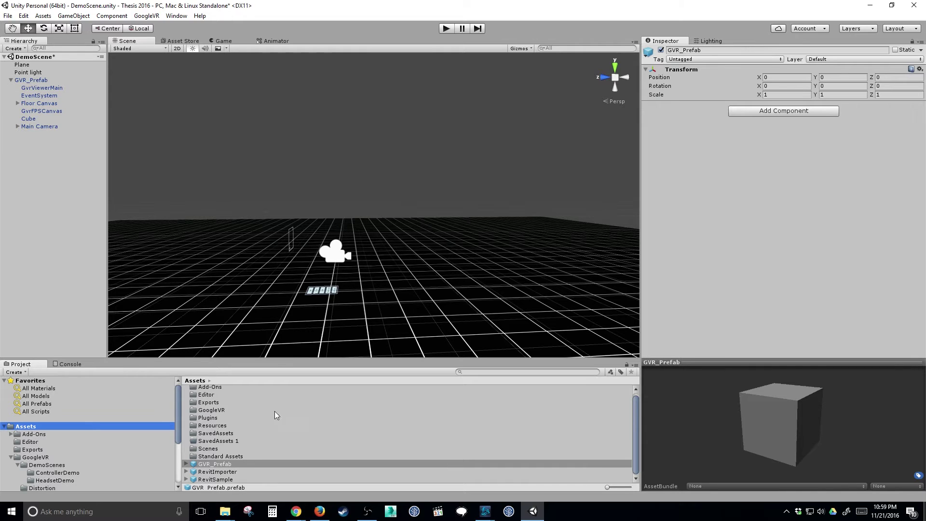
Open the Sample-red scene from the Scenes folder, discarding the changes made to DemoScene.
left_click(208, 449)
double_click(208, 449)
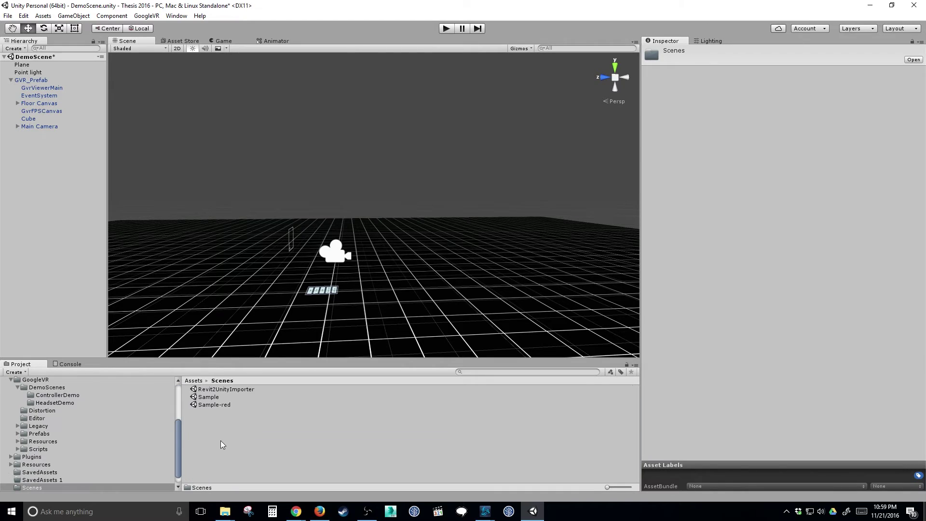
double_click(217, 405)
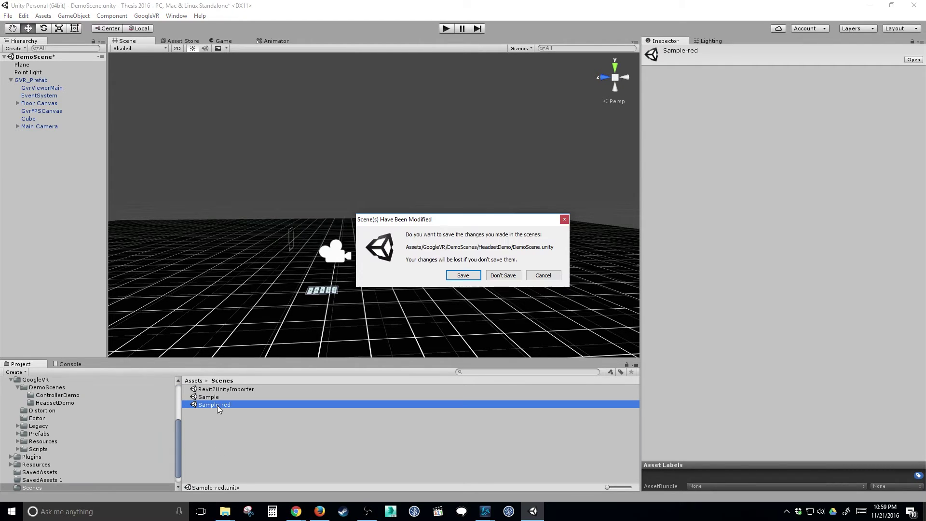
left_click(503, 276)
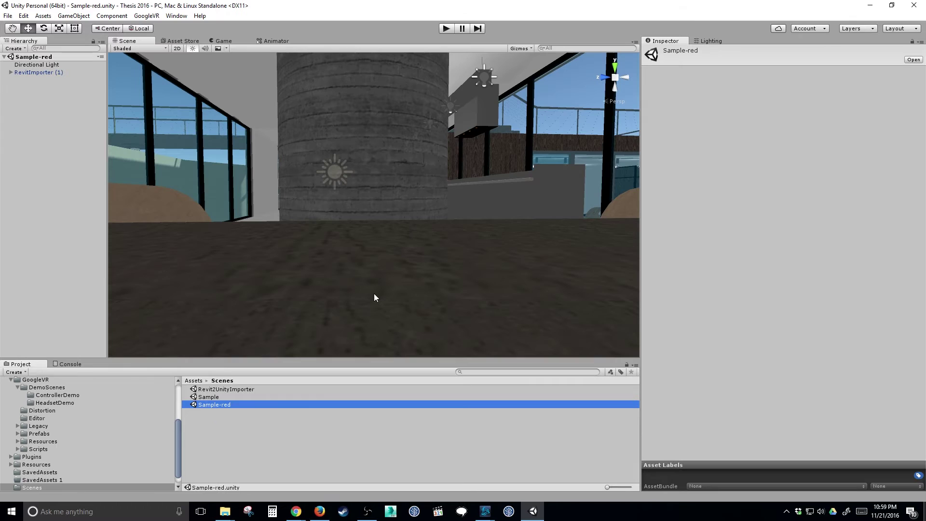
Place GVR_Prefab from the root Assets folder on the floor near the column and kitchen island, and expand its children.
middle_click_drag(411, 220, 392, 278)
left_click_drag(392, 278, 313, 243, "alt")
right_click_drag(313, 243, 248, 258)
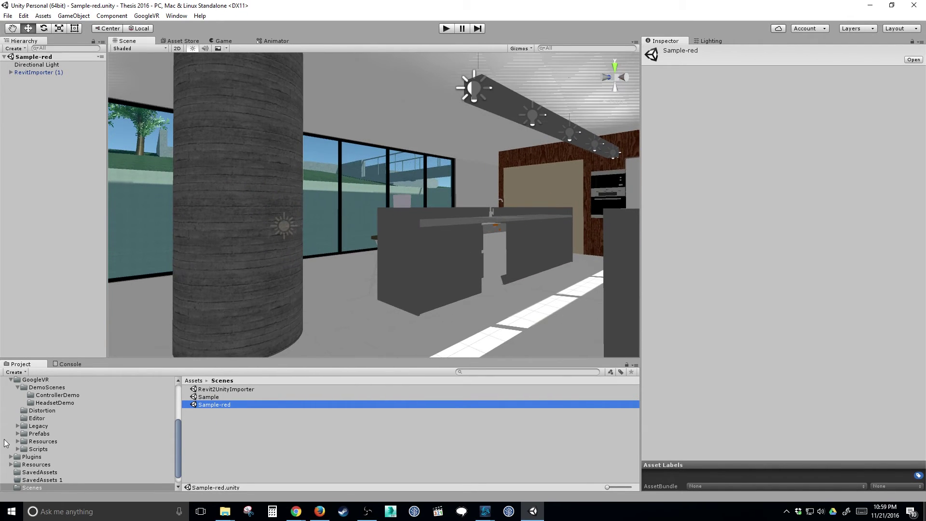
scroll(73, 406, "up", 5)
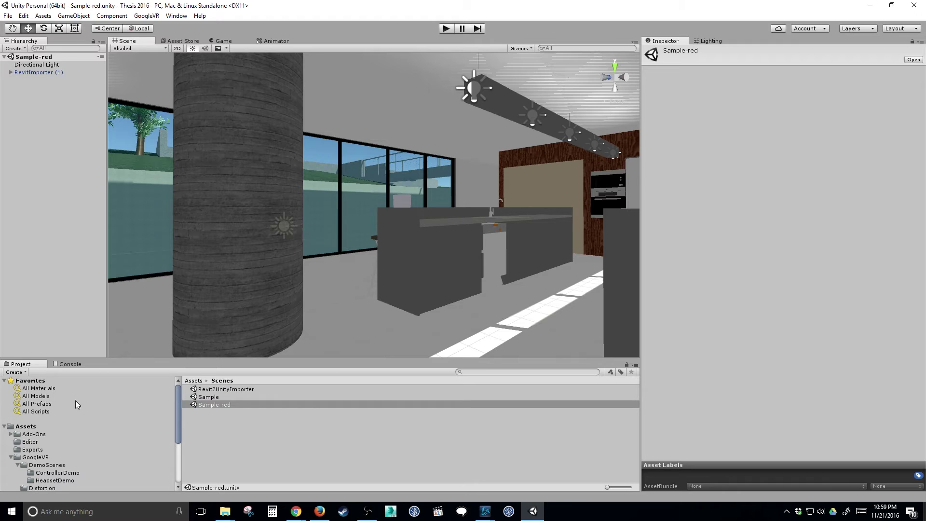
left_click(28, 426)
left_click_drag(230, 464, 357, 329)
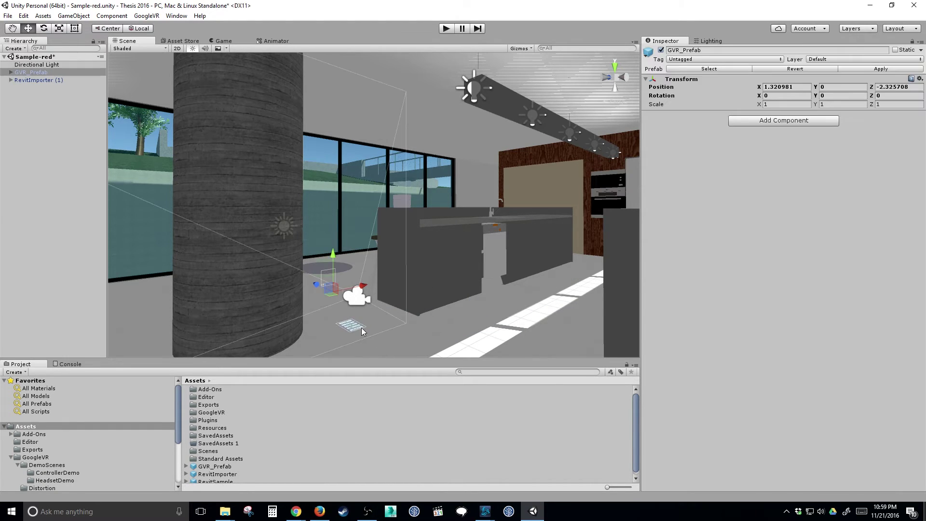
left_click(22, 72)
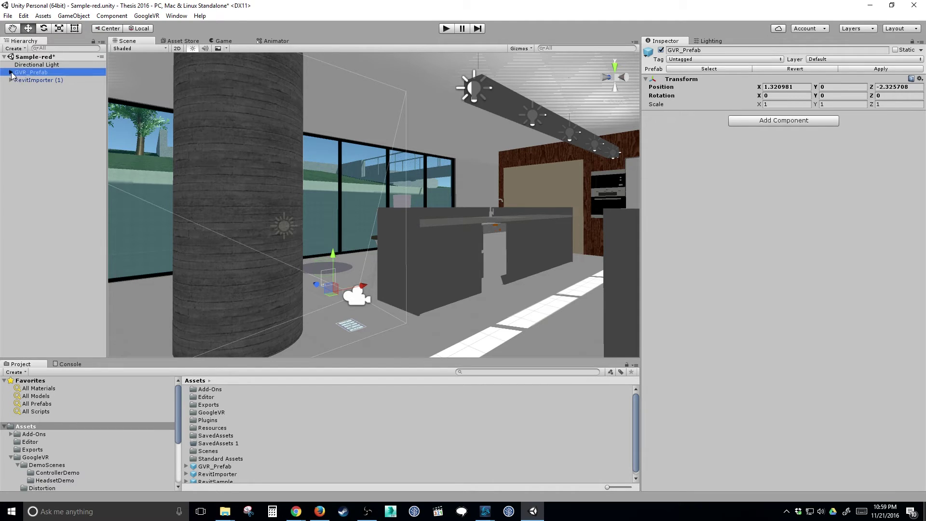
key("Right")
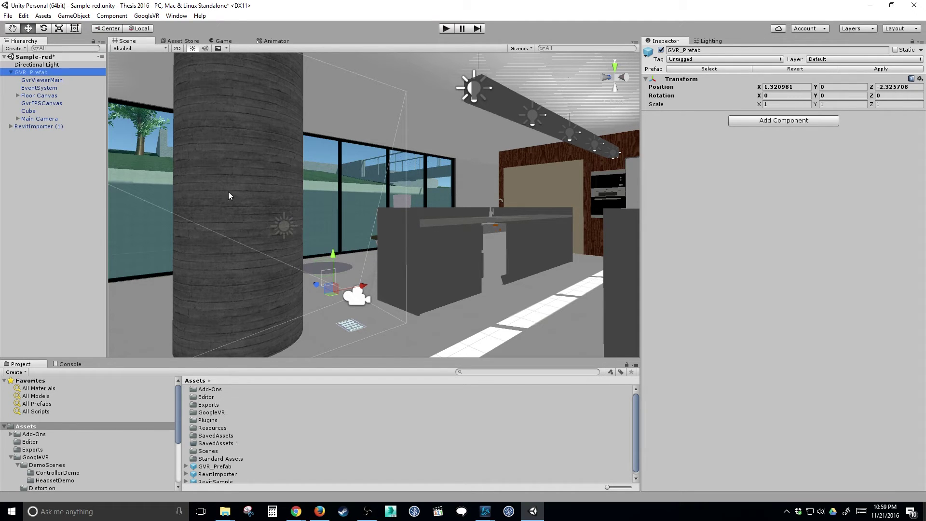
key("F2")
type("r")
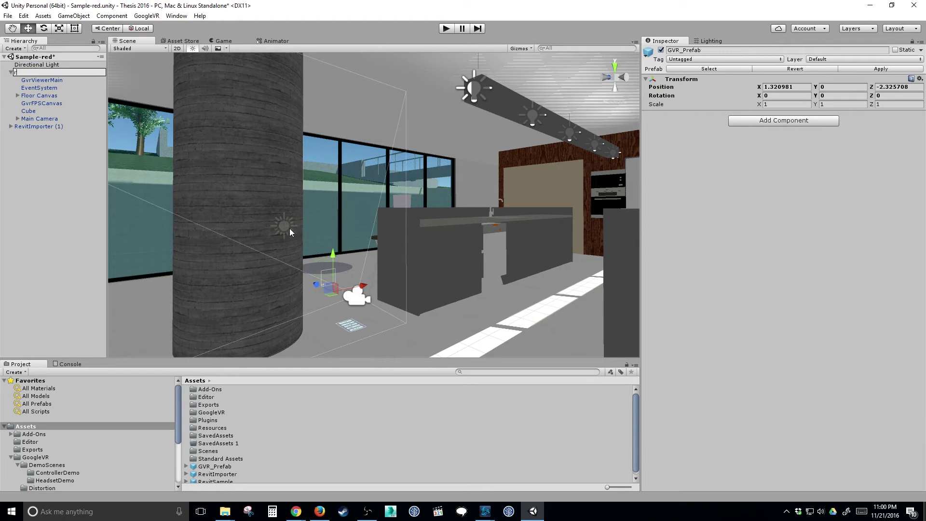
key("Escape")
Scale GVR_Prefab uniformly to about 2.83 and move it vertically to about Y 0.01.
middle_click_drag(335, 286, 368, 293)
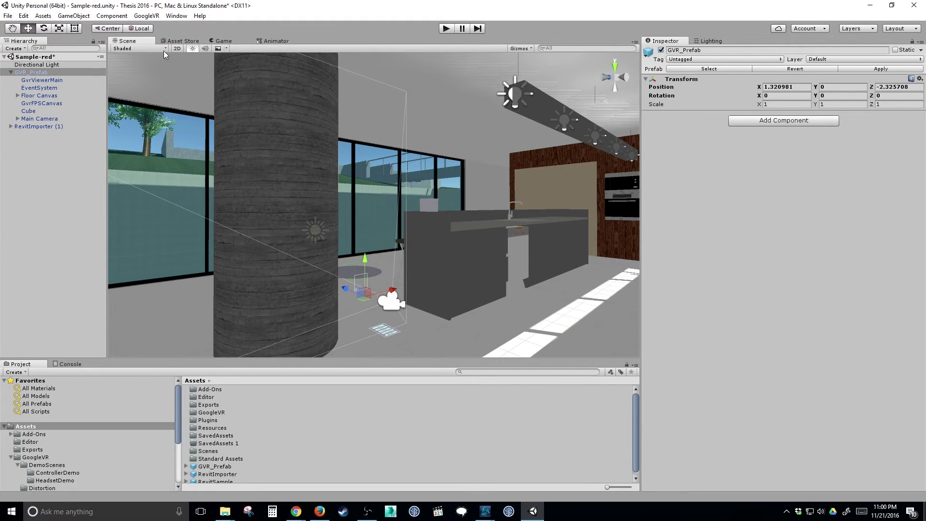
left_click(60, 29)
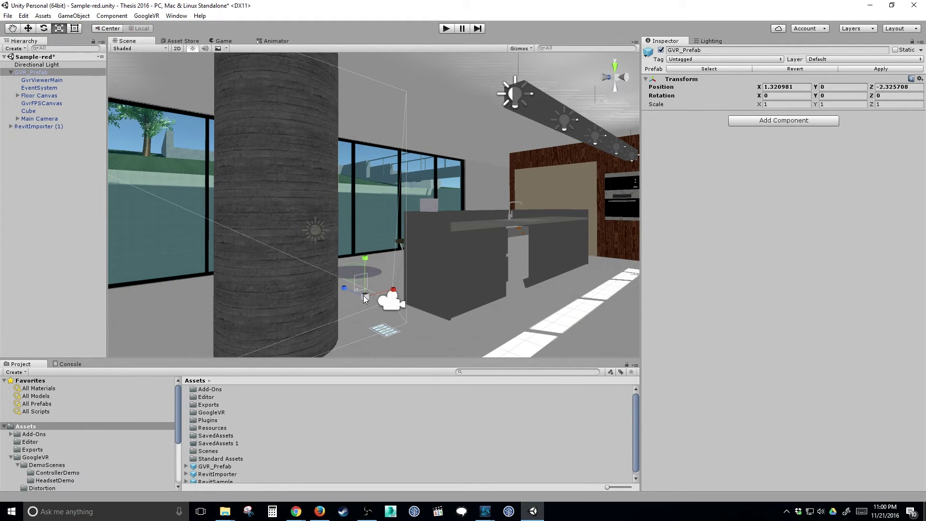
left_click_drag(365, 295, 382, 213)
middle_click_drag(436, 346, 424, 323)
left_click_drag(424, 351, 415, 289, "alt")
key("w")
left_click_drag(319, 209, 338, 162)
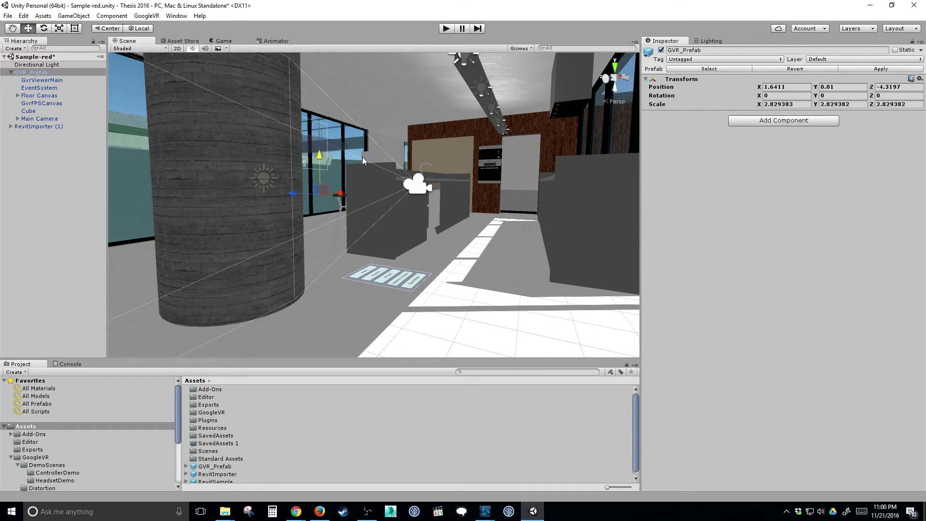
Try enlarging GVR_Prefab further and scaling it along single axes, undoing each of these attempts.
key("r")
left_click_drag(321, 193, 330, 169)
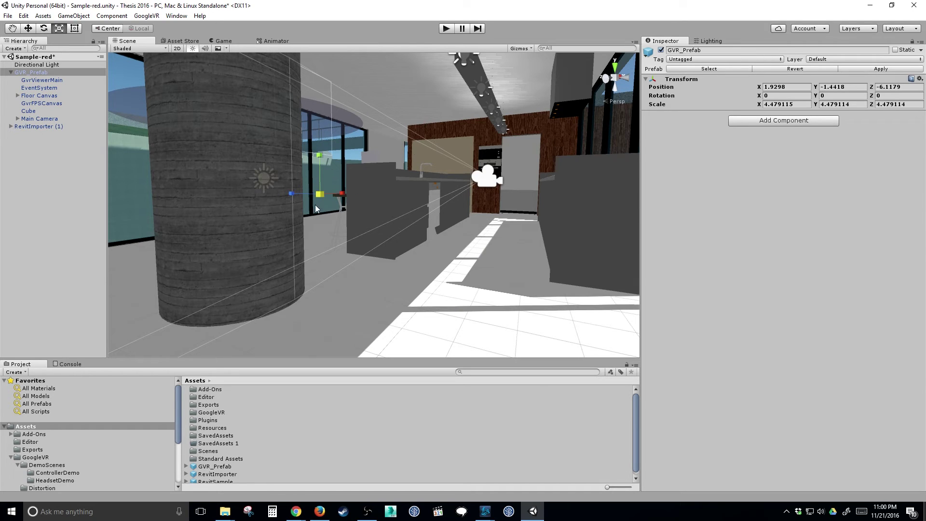
key("ctrl+z")
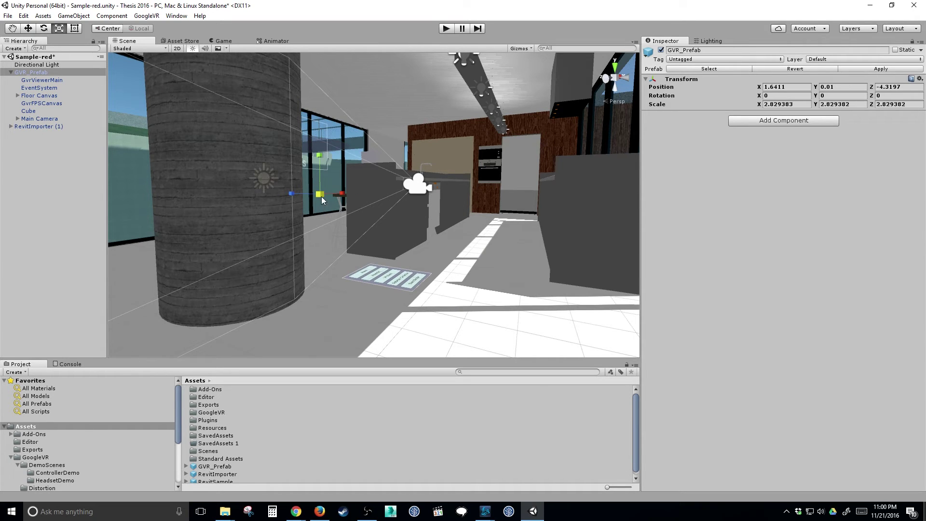
left_click_drag(321, 195, 296, 198)
key("ctrl+z")
key("ctrl+z")
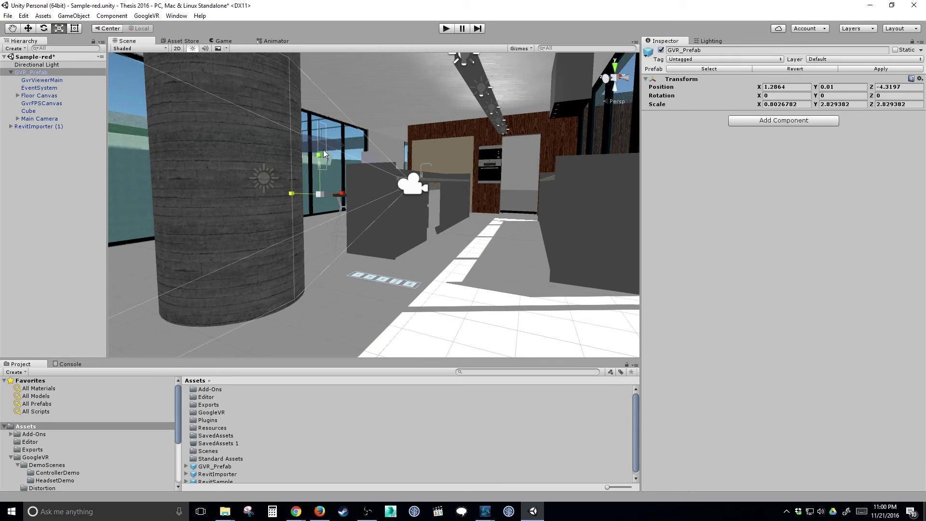
left_click_drag(323, 152, 335, 97)
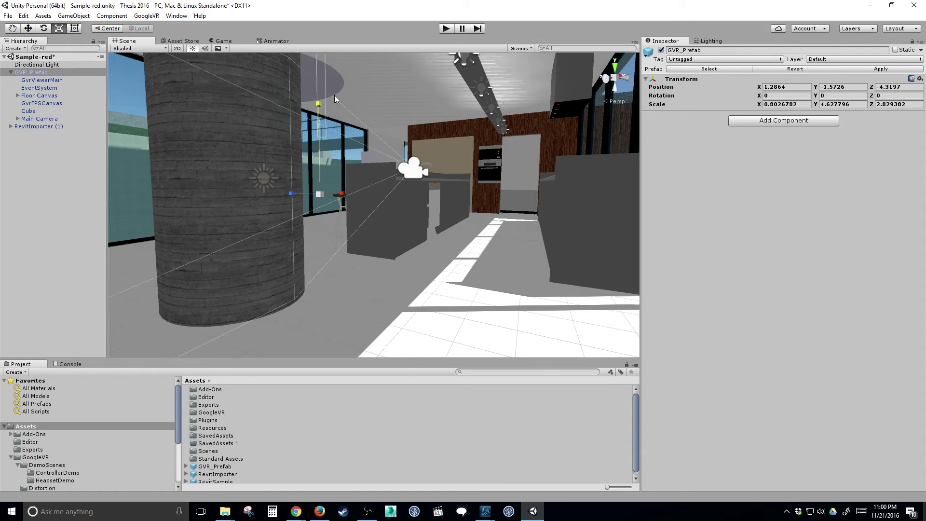
key("ctrl+z")
key("ctrl+z")
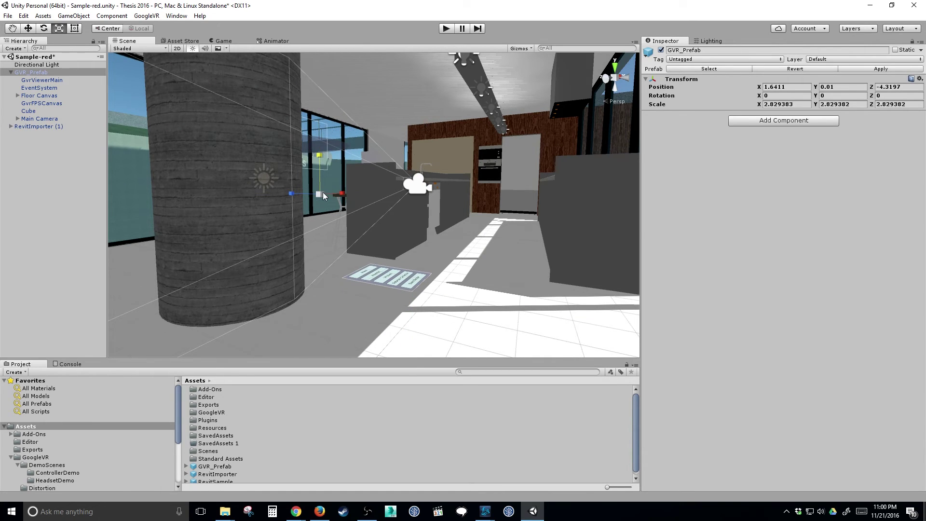
Enlarge GVR_Prefab, bring it back to floor level, and set its scale to 5 on X, Y and Z.
left_click_drag(319, 196, 330, 129)
key("w")
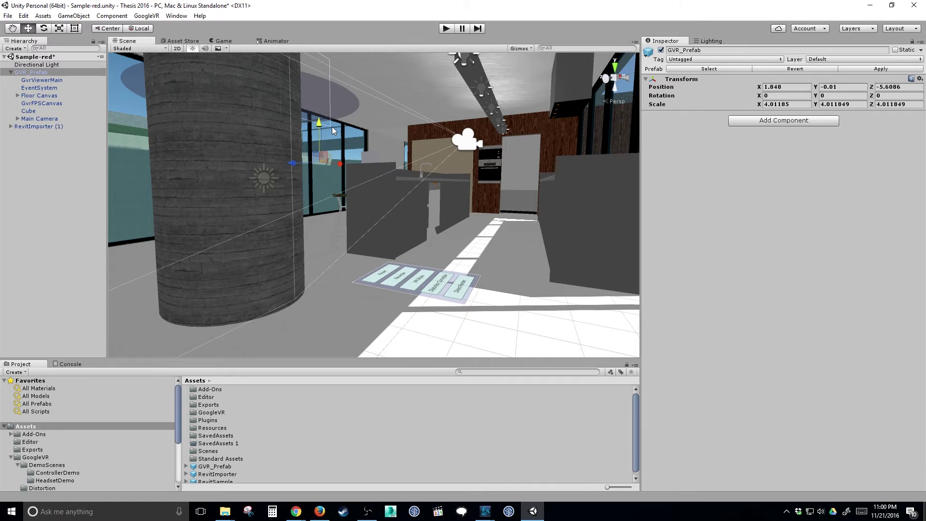
key("alt")
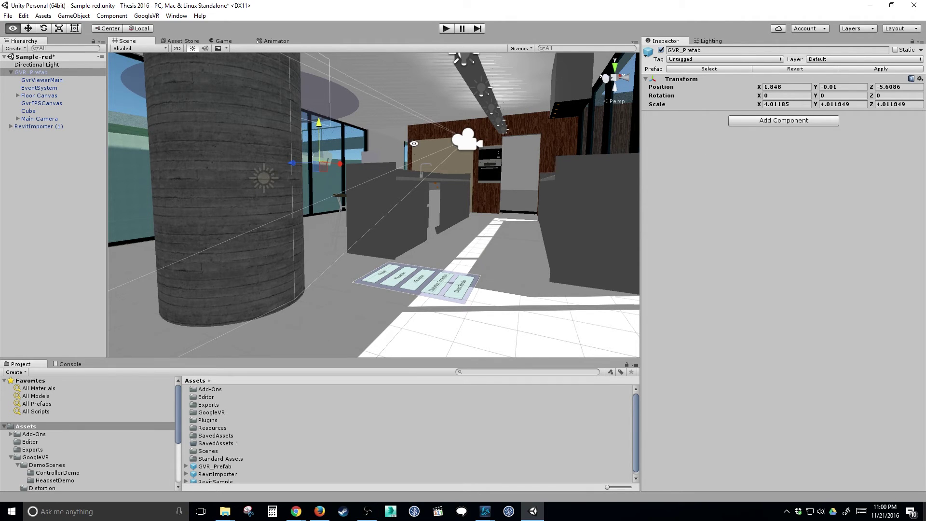
left_click_drag(414, 143, 366, 177, "alt")
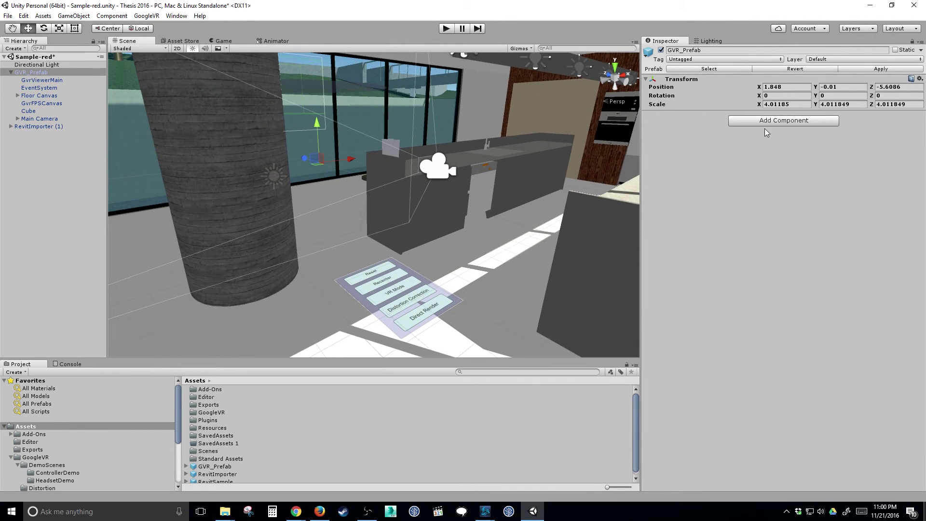
left_click(801, 103)
type("5")
key("Tab")
type("5")
key("Tab")
type("5")
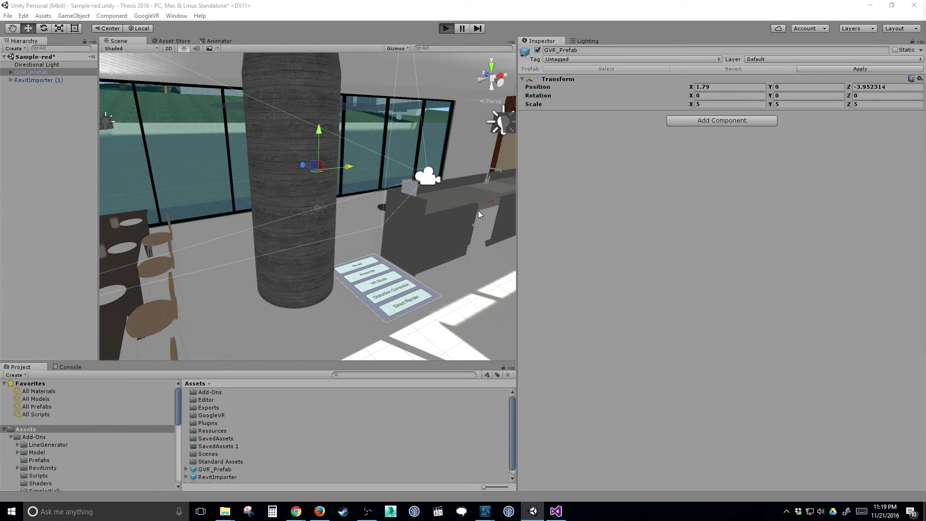
Play the scene with the Game view docked beside the other views, look around the stereo VR preview, and stop playback.
key("ctrl+p")
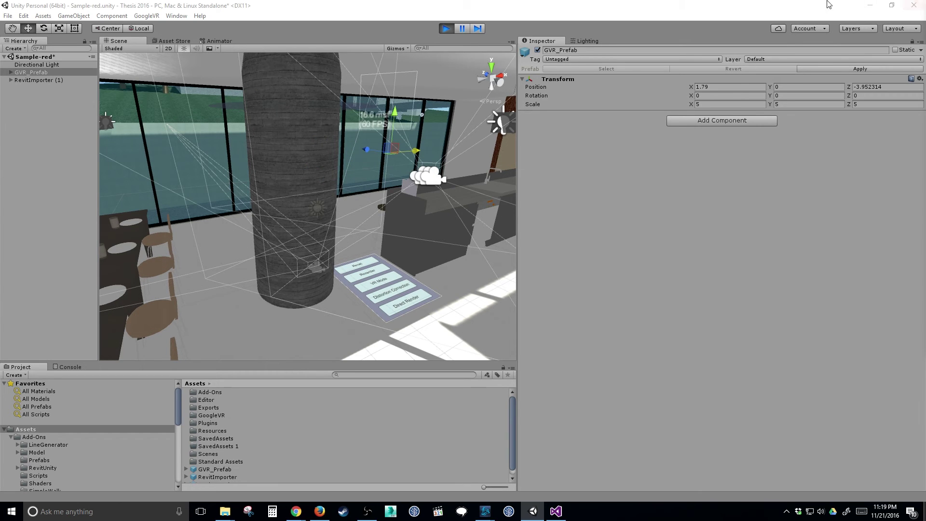
left_click_drag(308, 0, 339, 43)
key("alt")
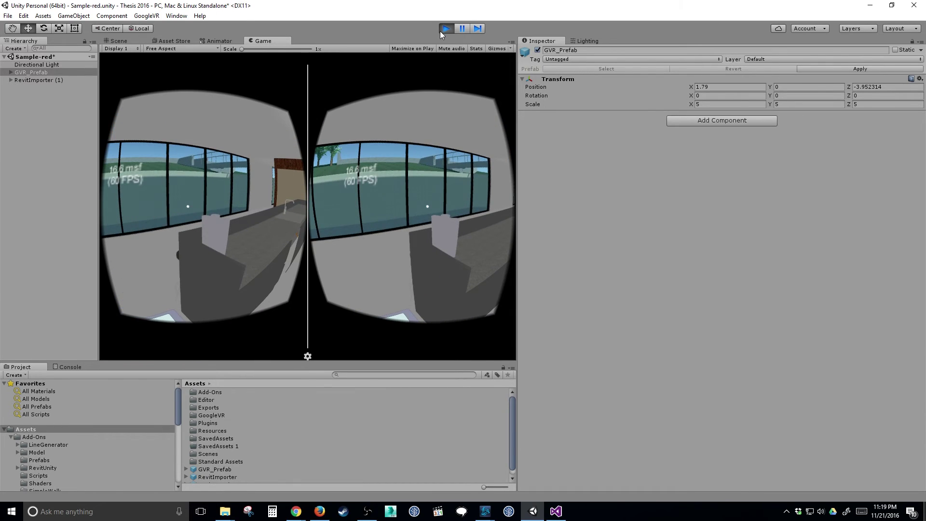
left_click(441, 28)
Delete GvrFPSCanvas from GVR_Prefab, accepting the loss of the prefab connection.
left_click(11, 72)
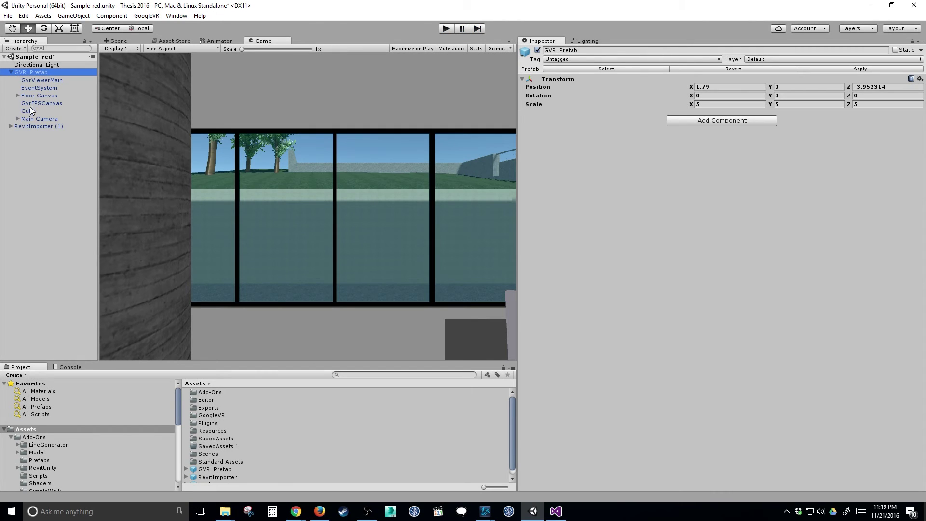
left_click(31, 103)
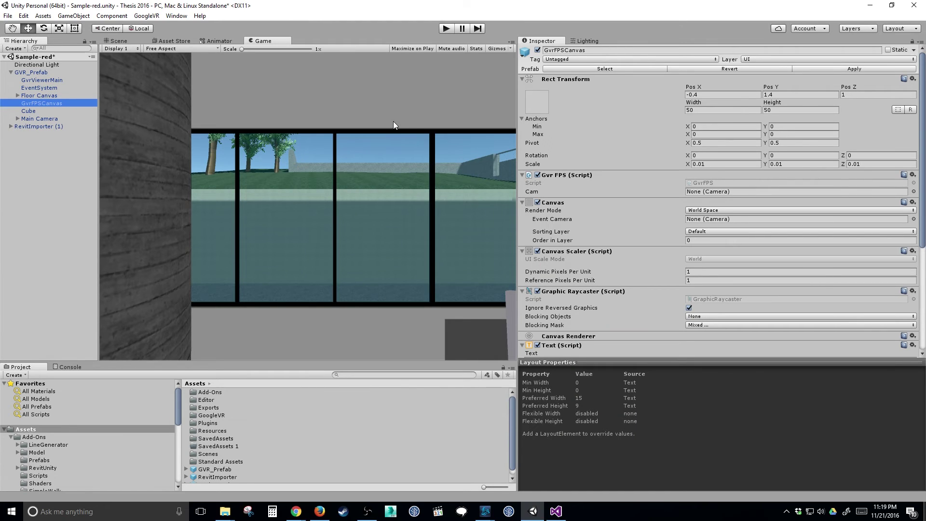
key("Delete")
left_click(489, 273)
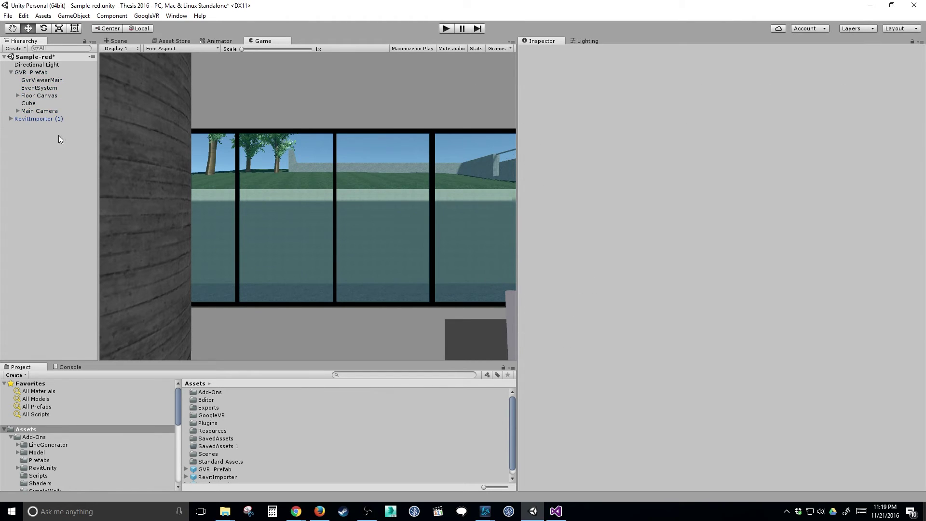
Apply the GVR_Prefab instance's changes to its prefab asset and save the scene.
left_click(45, 65)
left_click(47, 73)
left_click(872, 70)
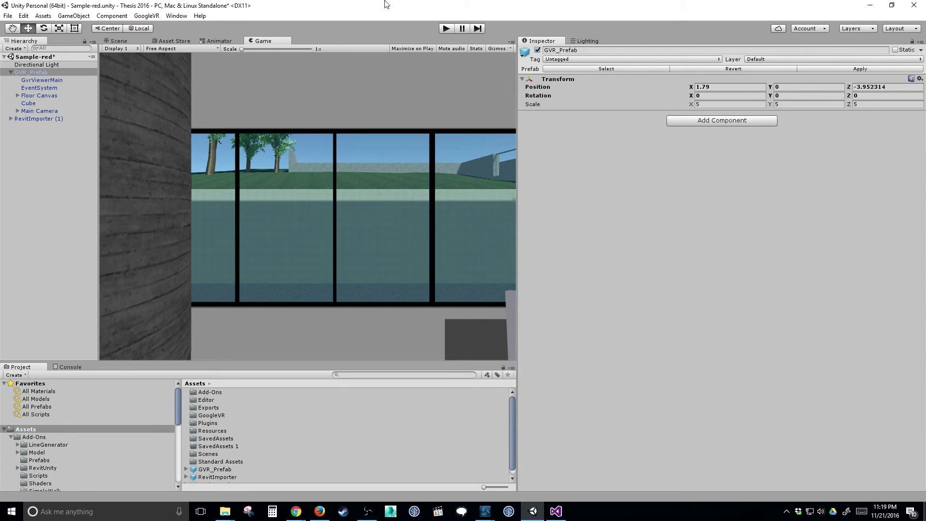
key("ctrl+s")
Add the Teleport prefab from the Add-Ons/Teleporting/Prefab folder to the scene hierarchy.
double_click(227, 393)
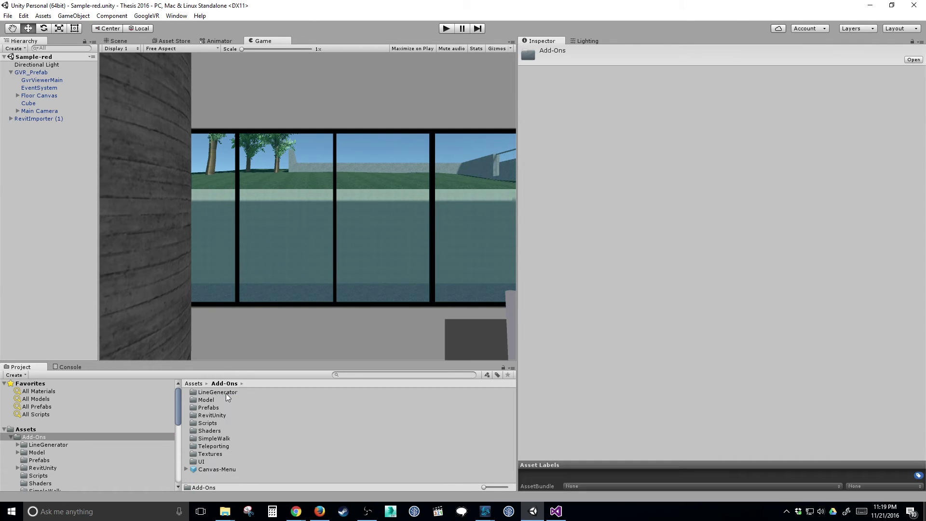
left_click(225, 448)
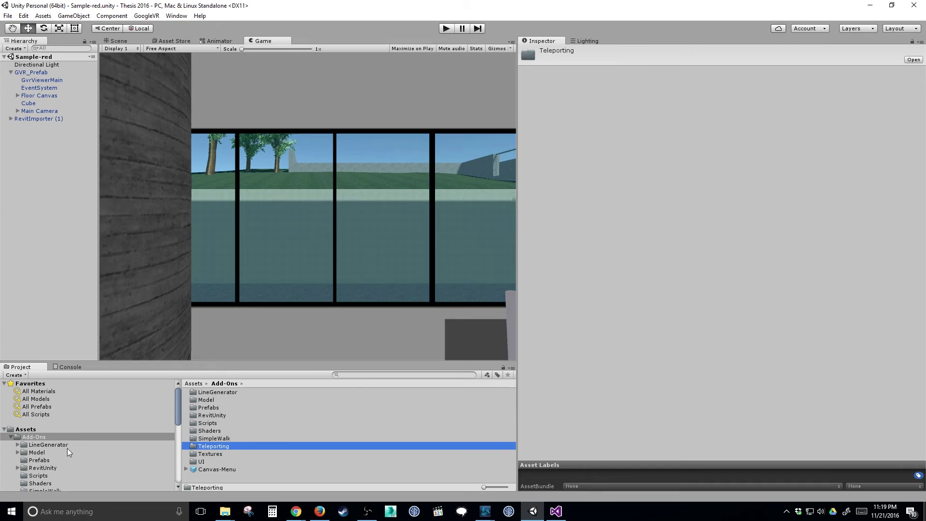
double_click(225, 447)
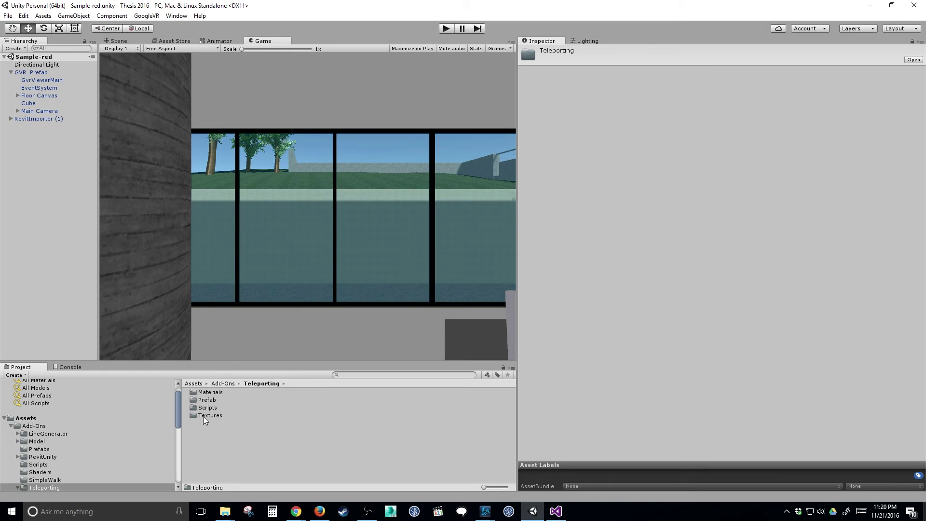
double_click(213, 401)
left_click_drag(211, 393, 66, 189)
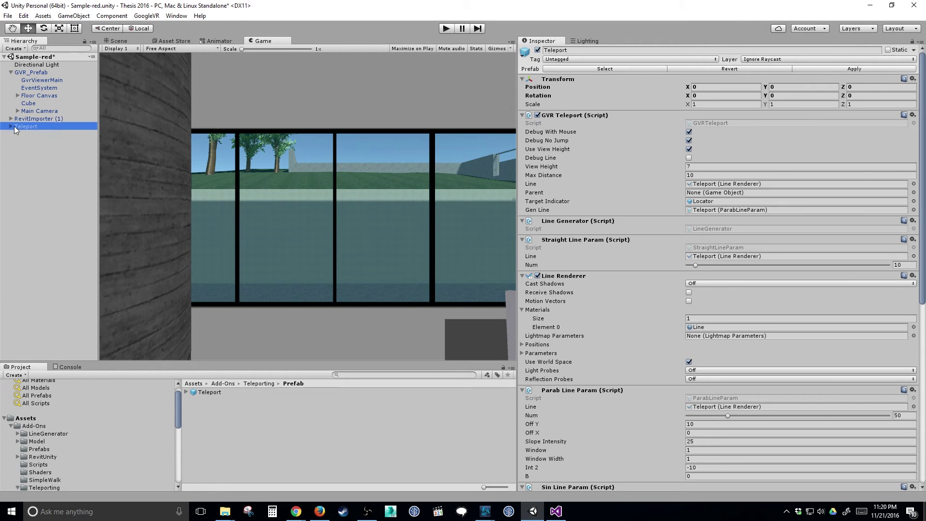
Make Teleport a child of Main Camera's GvrReticle and assign GVR_Prefab as the Parent in its GVR Teleport script.
left_click_drag(15, 126, 61, 119)
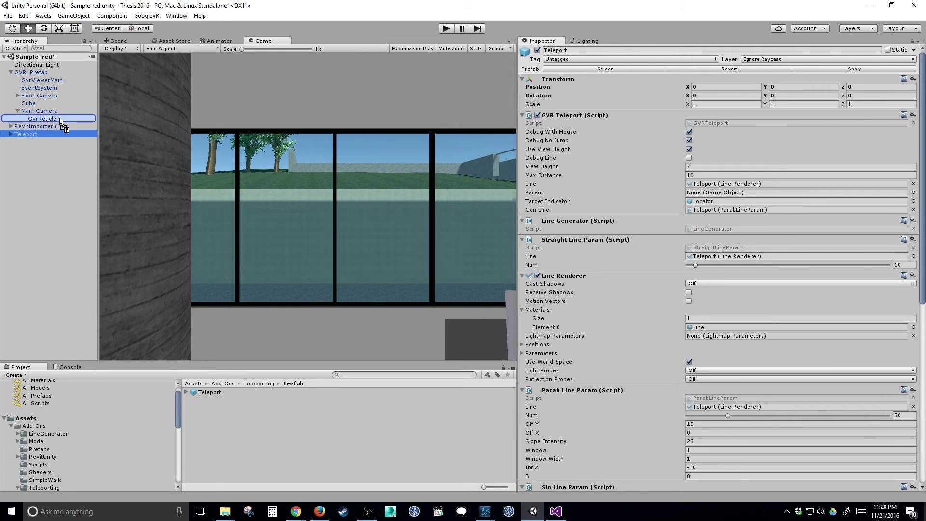
left_click_drag(61, 120, 60, 121)
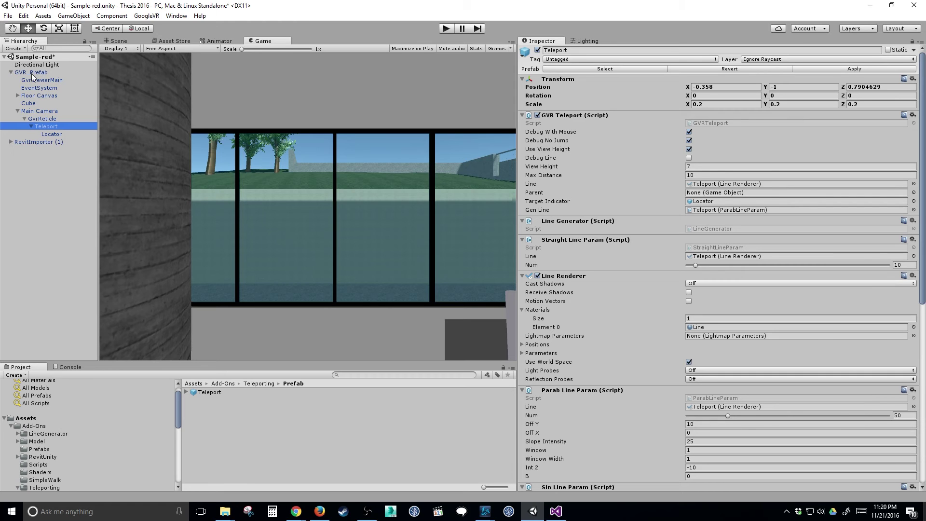
left_click_drag(31, 73, 707, 194)
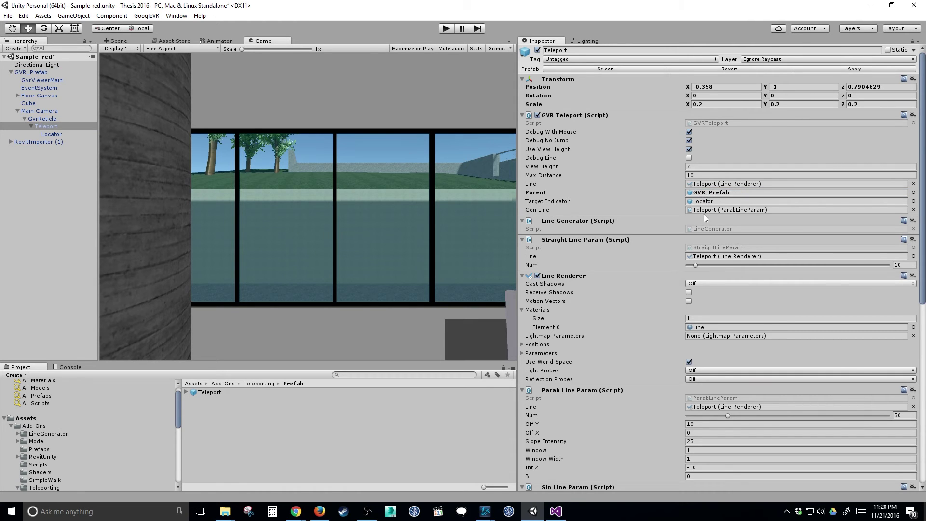
scroll(725, 279, "down", 5)
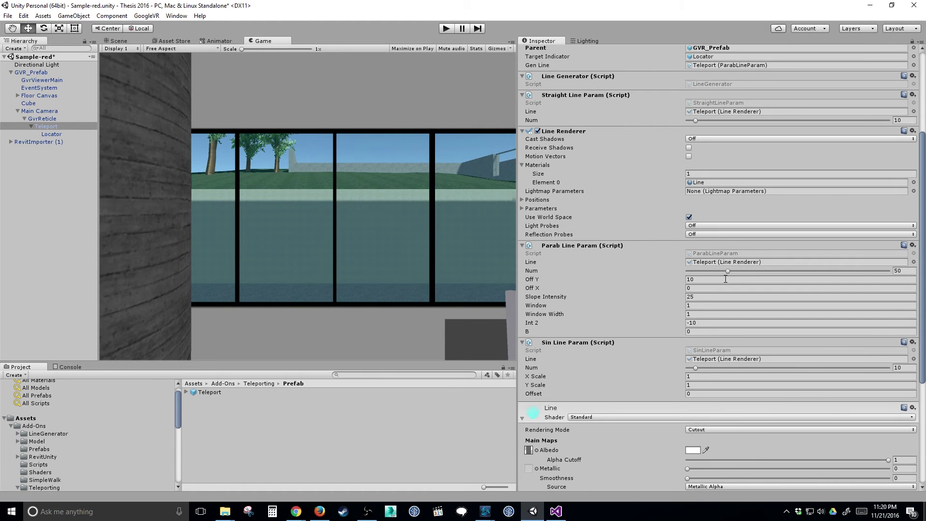
Turn off Debug With Mouse, Debug No Jump and Use View Height in Teleport's GVR Teleport script.
scroll(725, 279, "down", 3)
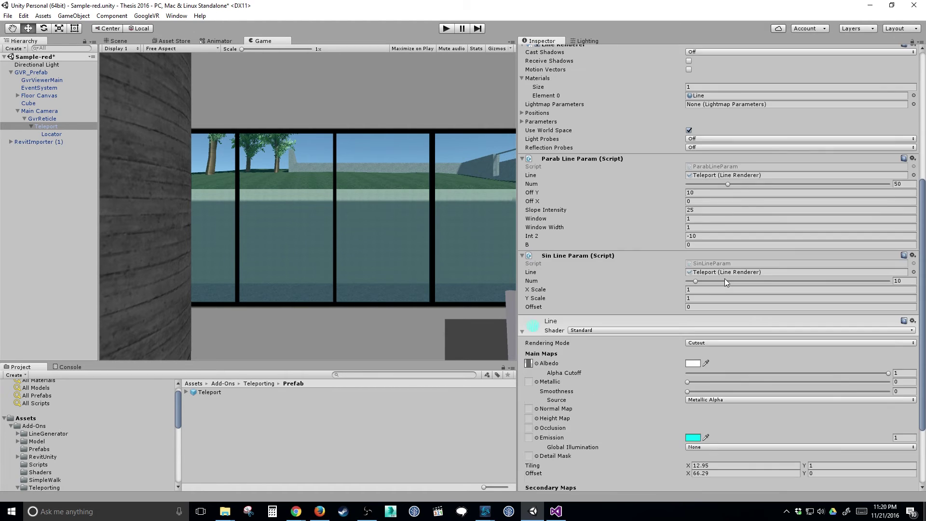
scroll(724, 279, "up", 8)
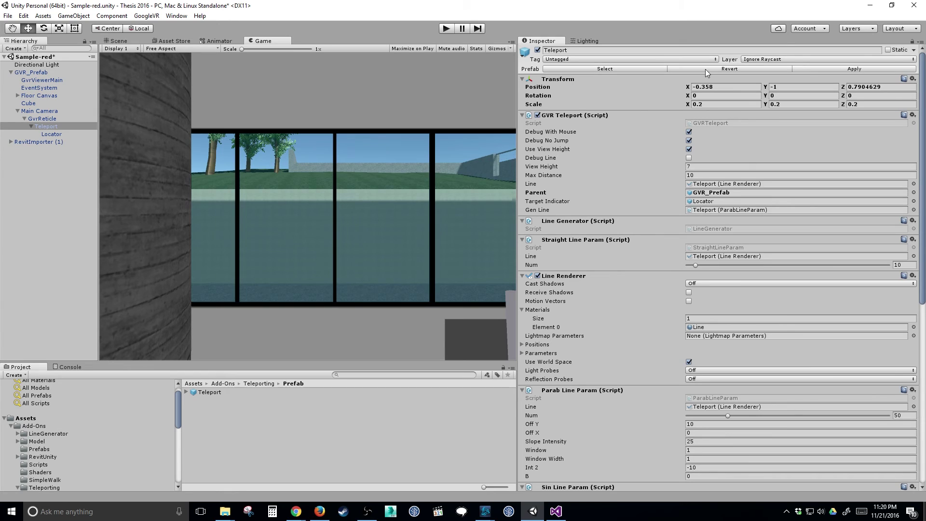
left_click(691, 132)
left_click(690, 140)
left_click(689, 149)
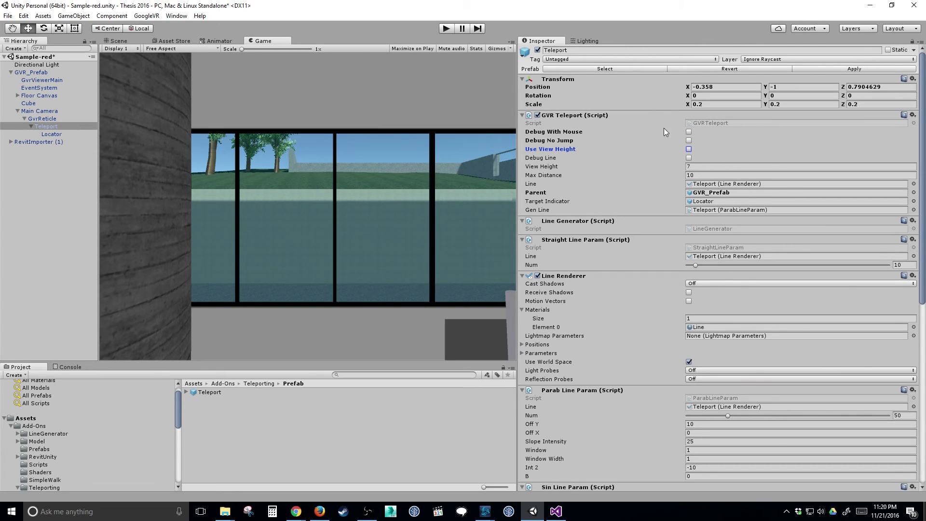
Run the scene in play mode, look around the building and test teleporting to several spots, ending with play mode stopped.
left_click(447, 28)
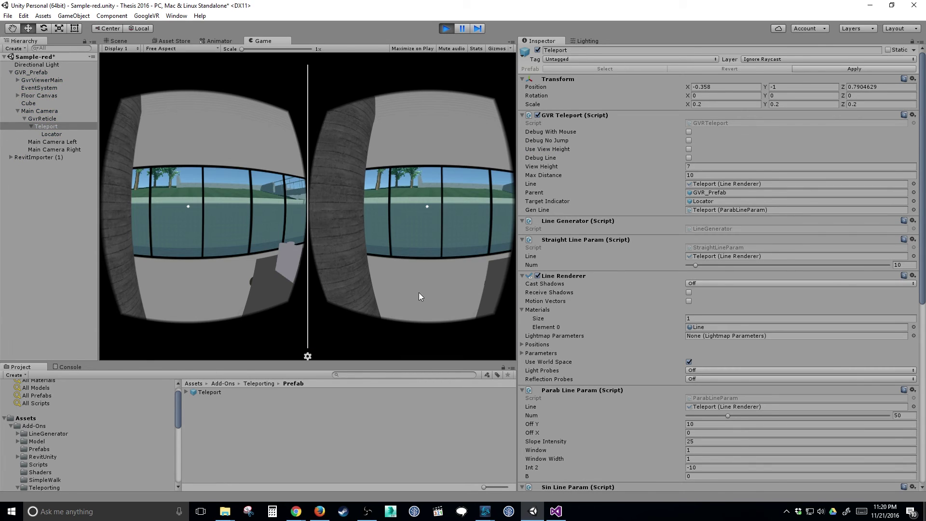
key("alt")
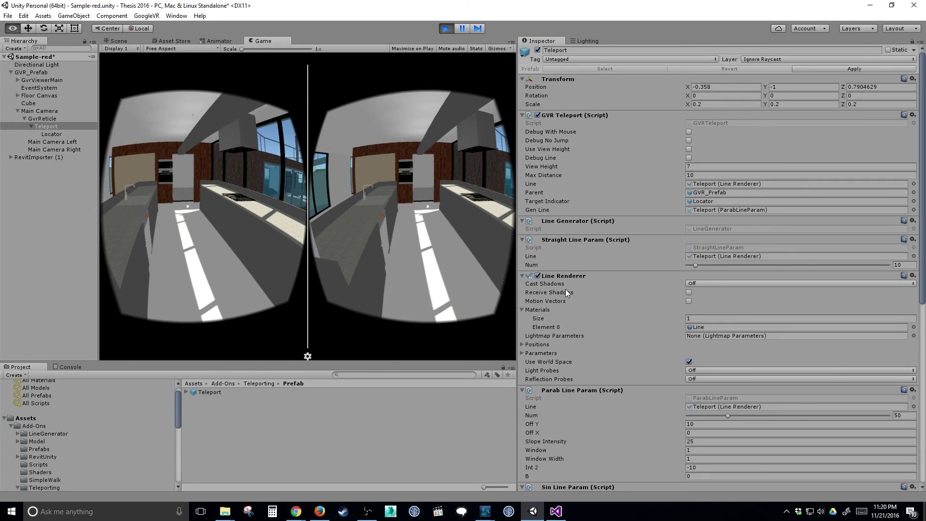
left_click(559, 294)
mouse_move(457, 260)
left_mouse_down("alt")
mouse_move(453, 273)
mouse_move(464, 270)
left_mouse_up("alt")
left_click(463, 270)
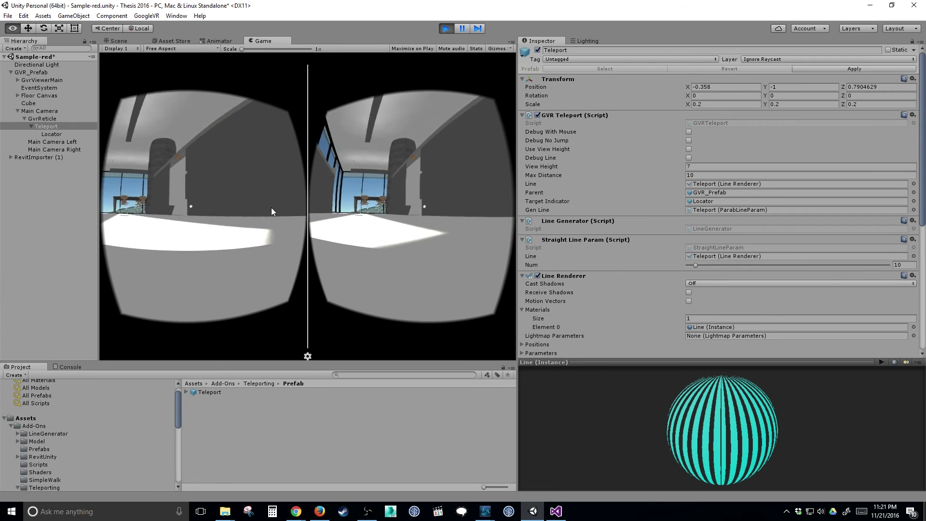
left_click_drag(259, 212, 251, 222, "alt")
left_click(251, 223)
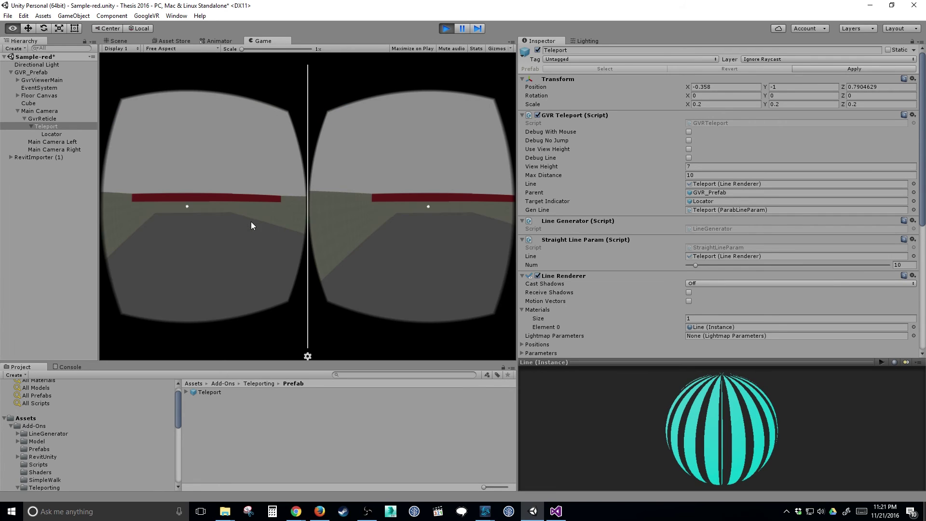
left_click(445, 29)
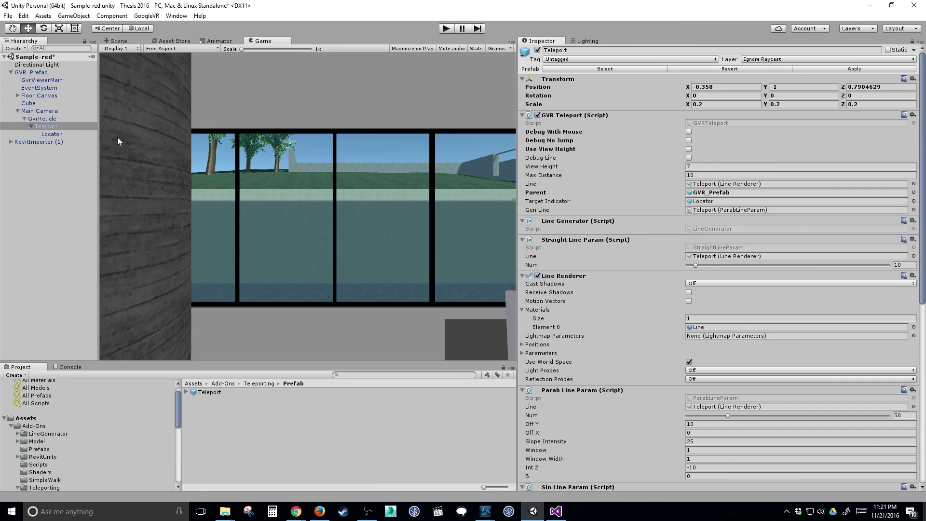
Set the Teleport object's position to 0, 0, 0 relative to GvrReticle.
left_click(83, 120)
left_click(77, 127)
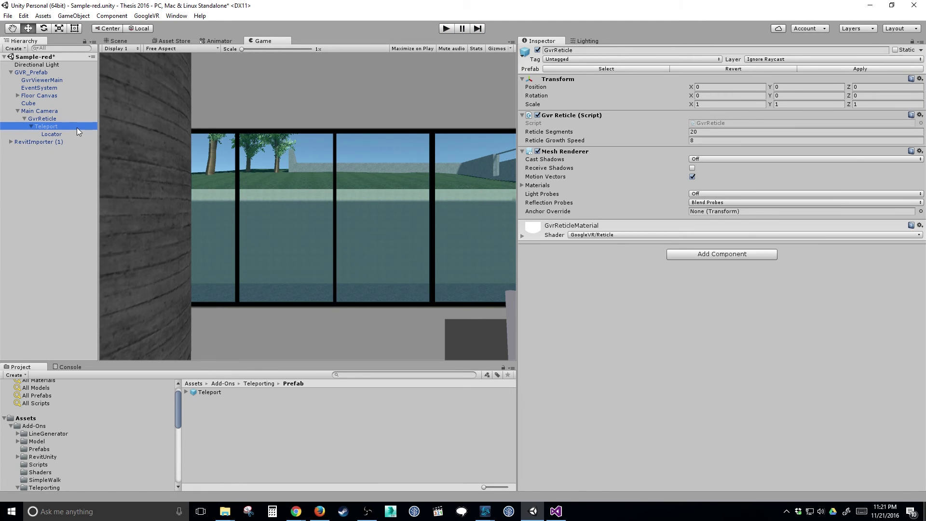
left_click(738, 87)
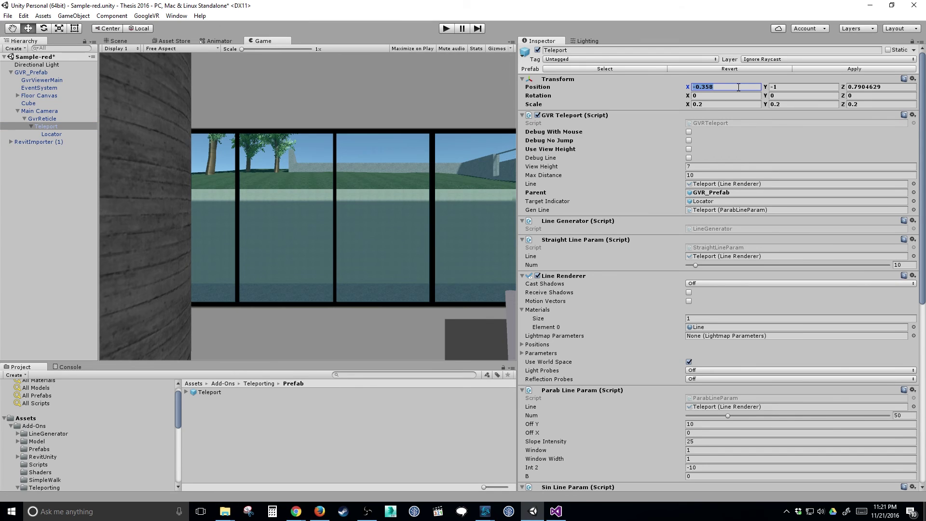
left_click(135, 40)
left_click_drag(375, 204, 202, 225, "alt")
right_click_drag(202, 225, 318, 246)
right_click_drag(424, 184, 192, 191)
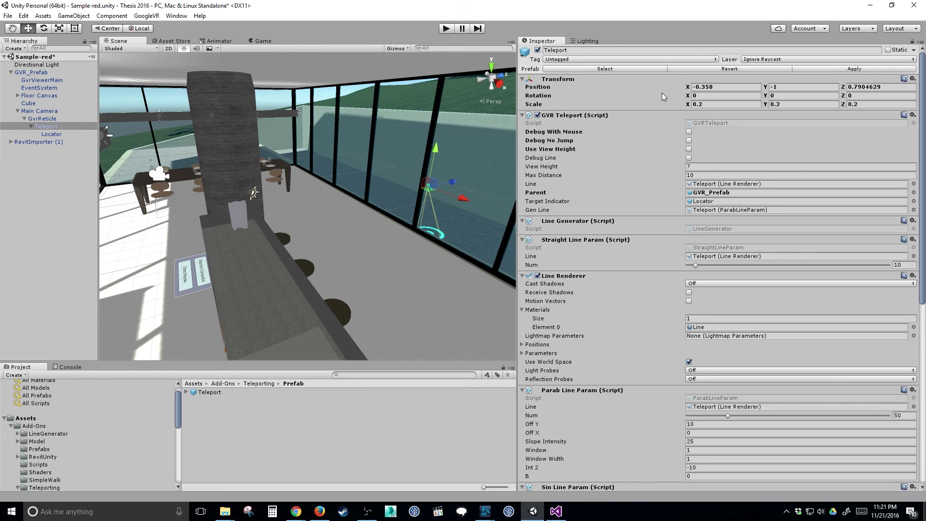
left_click(710, 87)
type("0")
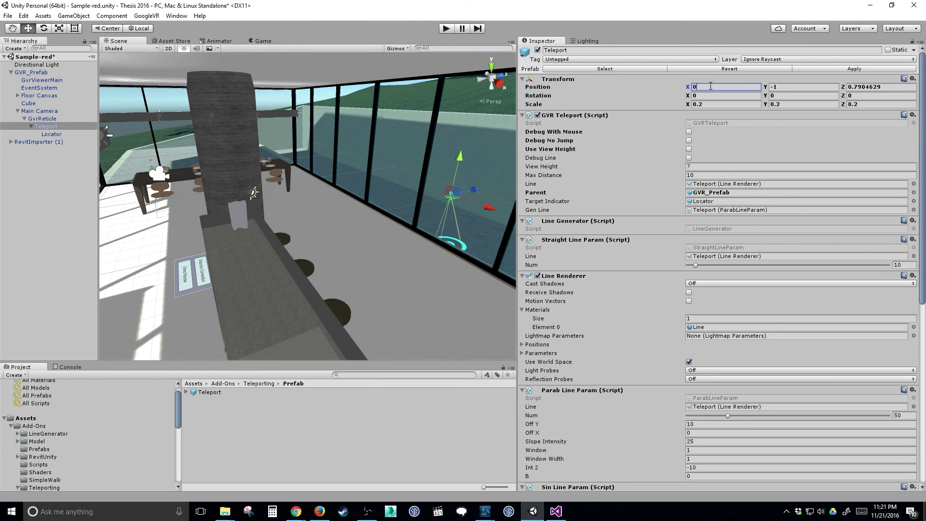
key("Tab")
type("0")
key("Tab")
type("0")
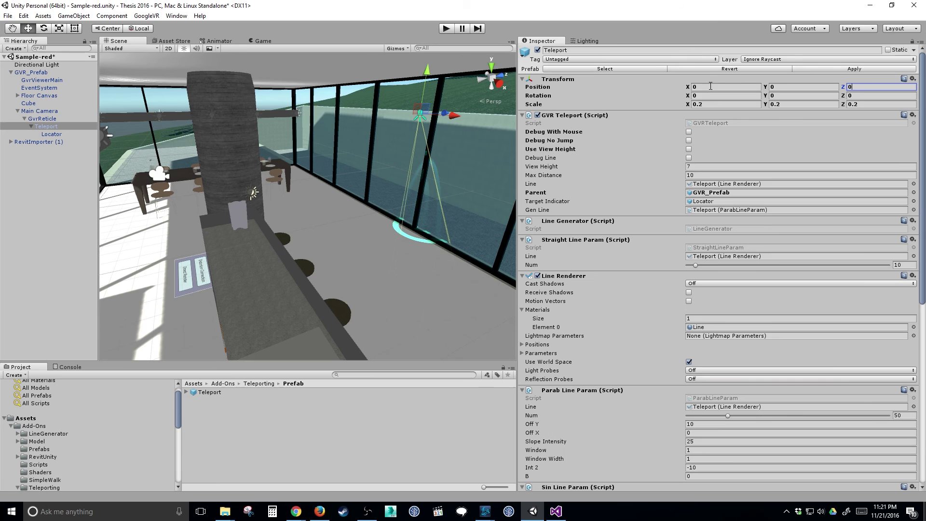
Set the position of Teleport's child Locator to 0, 0, 0.
left_click(73, 134)
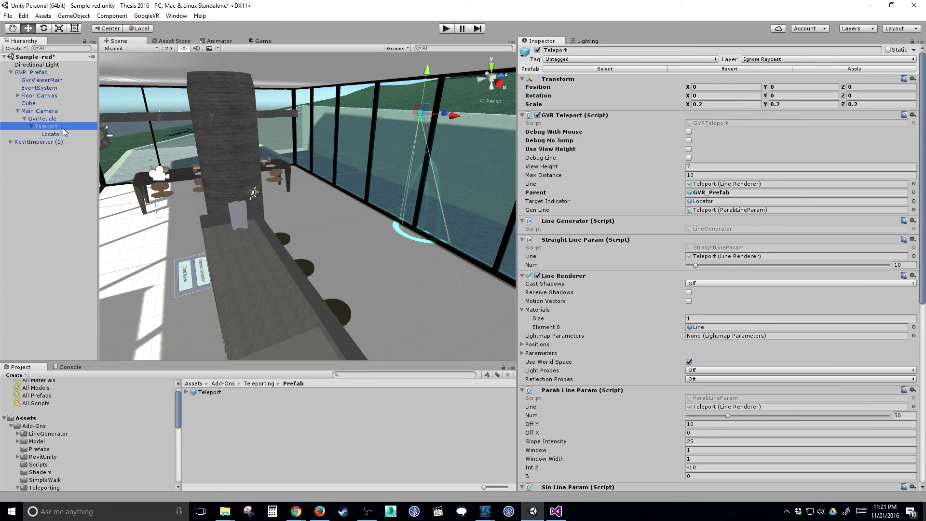
left_click(740, 86)
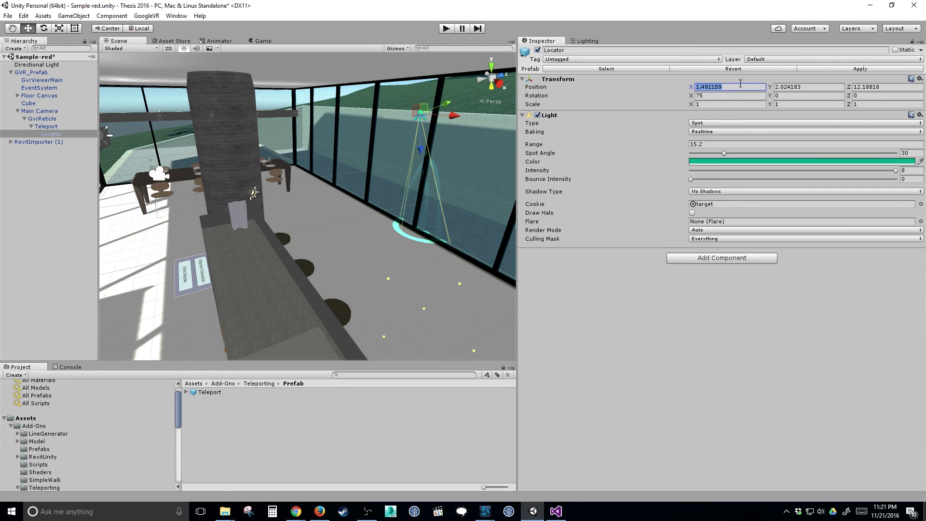
key("Tab")
left_click(739, 86)
type("0")
key("Tab")
type("0")
key("Tab")
type("0")
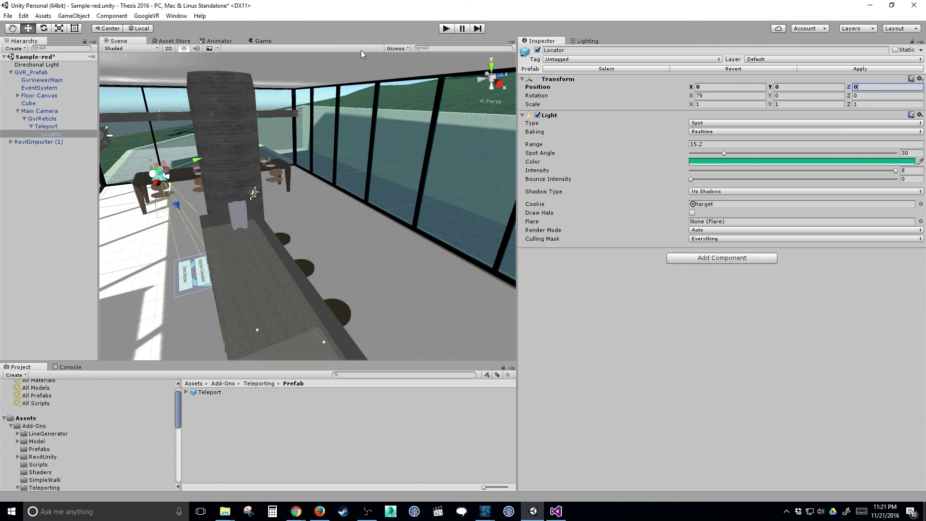
Run the scene again and test teleporting across the main room and up the staircase.
left_click(446, 28)
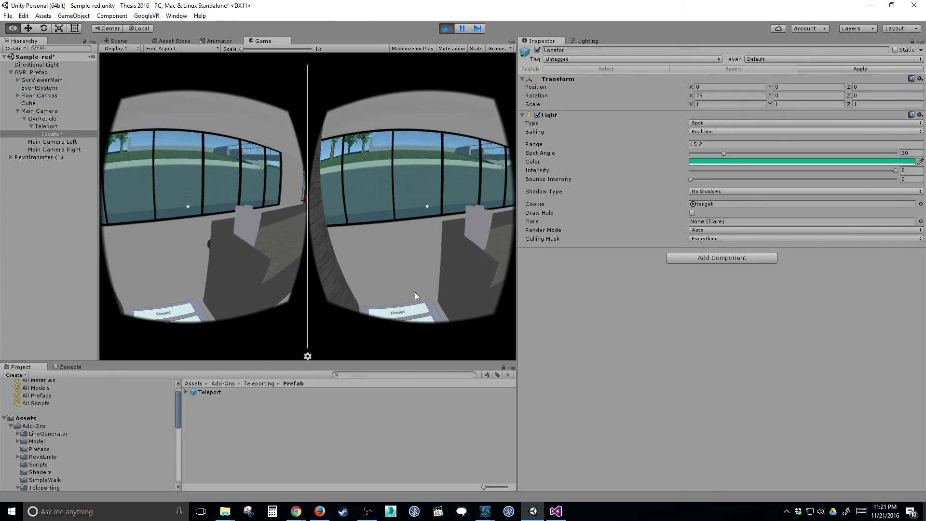
left_click(412, 314)
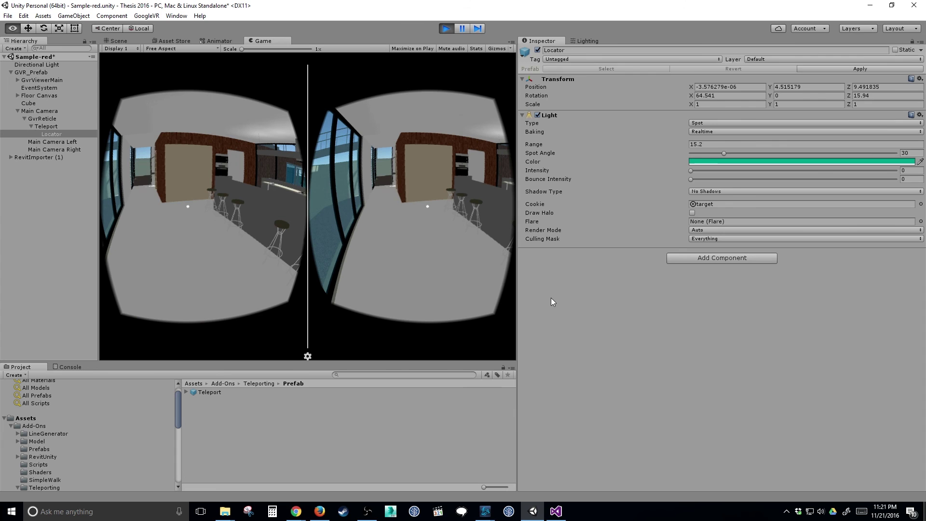
left_click_drag(441, 277, 424, 280, "alt")
left_click_drag(432, 246, 418, 261, "alt")
left_click(418, 260)
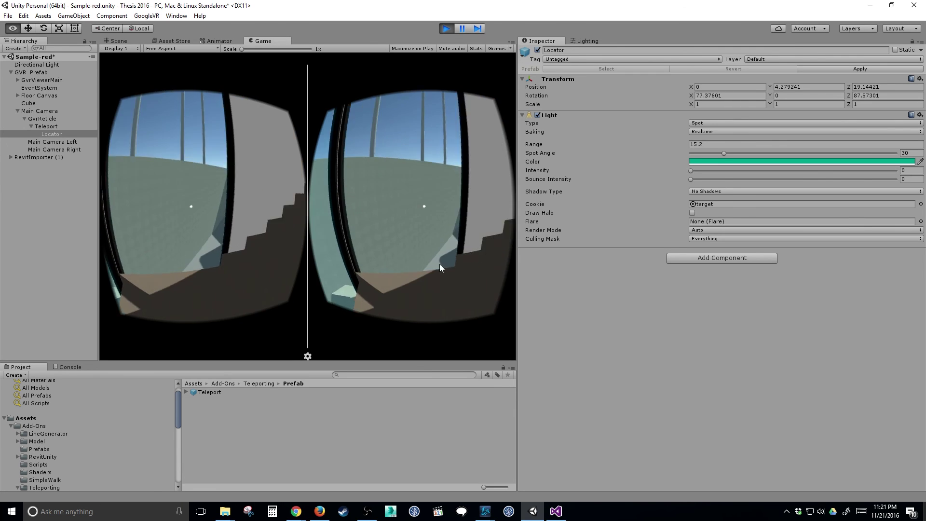
left_click(497, 252)
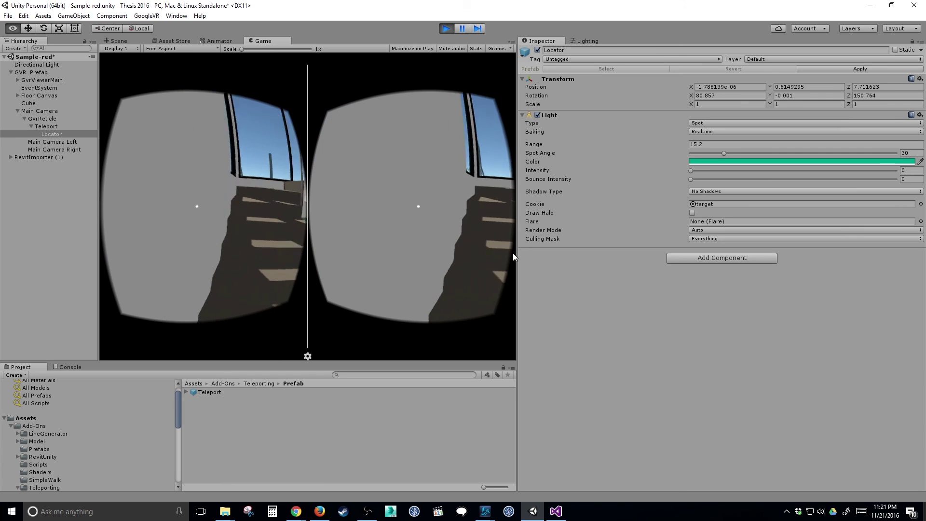
left_click(470, 246)
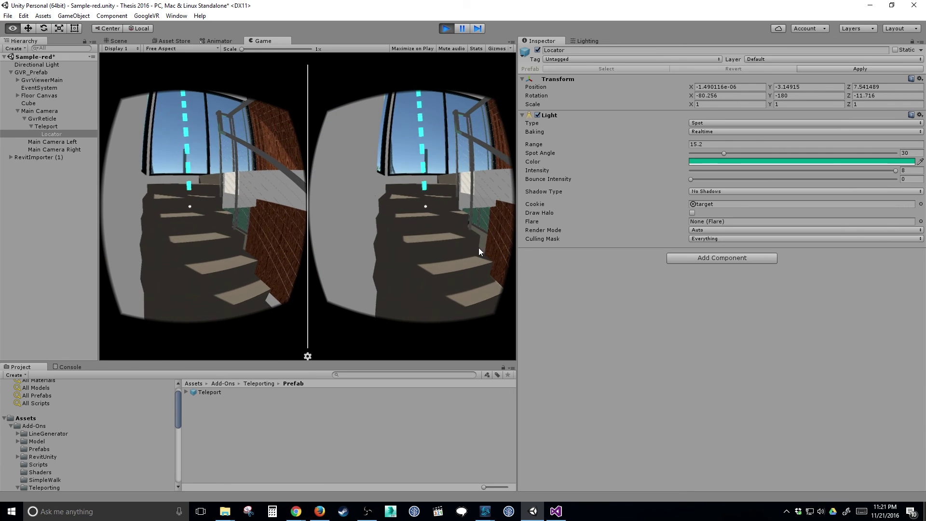
left_click(478, 249)
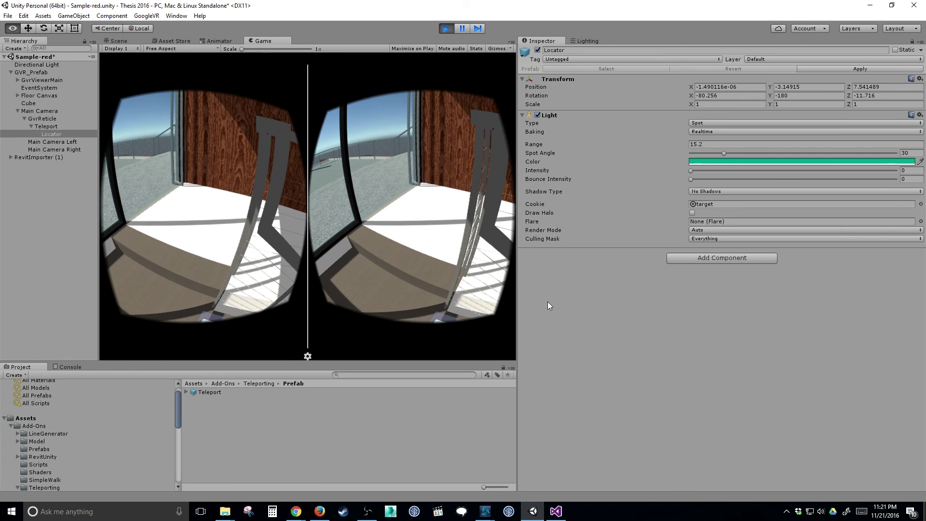
Test teleporting from the stair landing through the upper floor's corridor and rooms, and stop play mode.
left_click(416, 249)
left_click(419, 260)
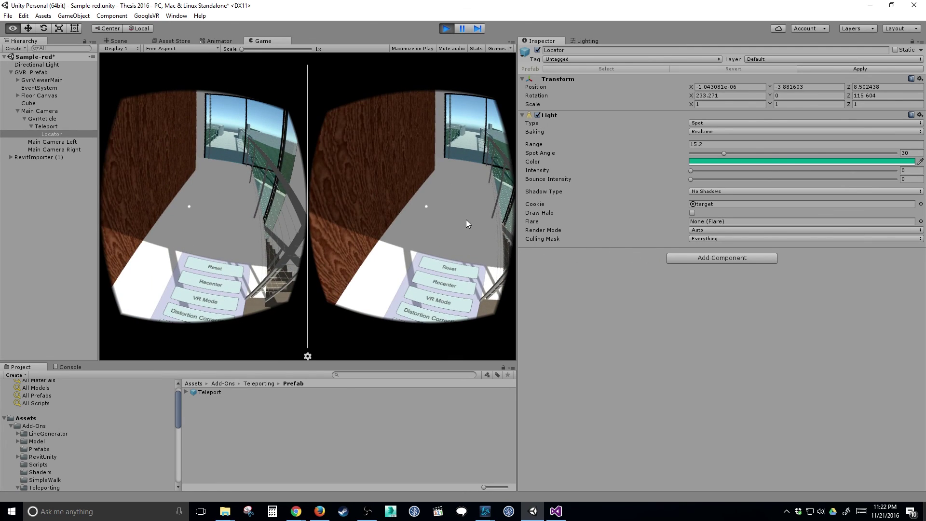
left_click(477, 213)
left_click(480, 222)
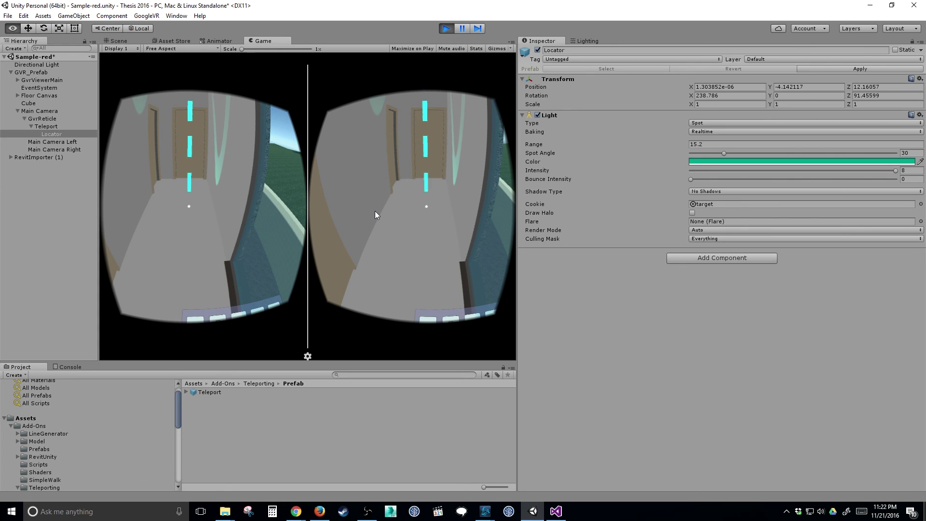
left_click(375, 211)
left_click(380, 208)
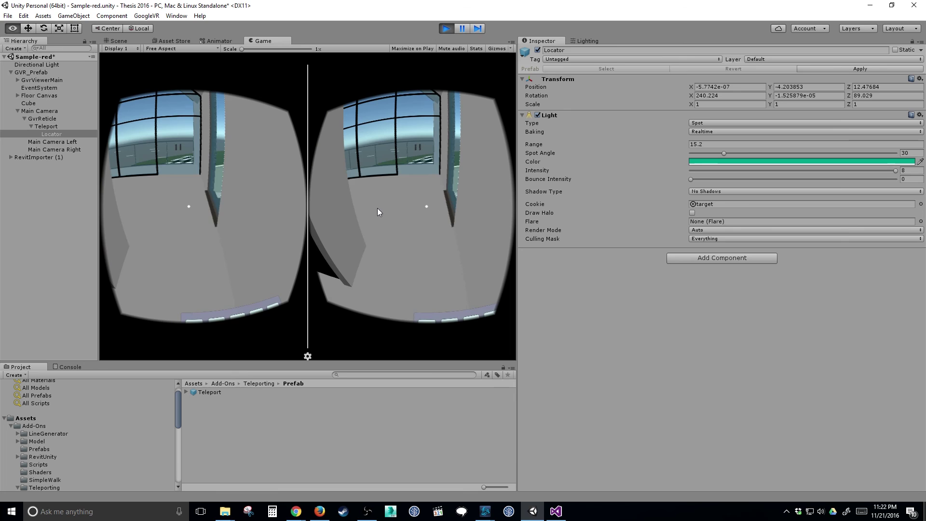
left_click(288, 235)
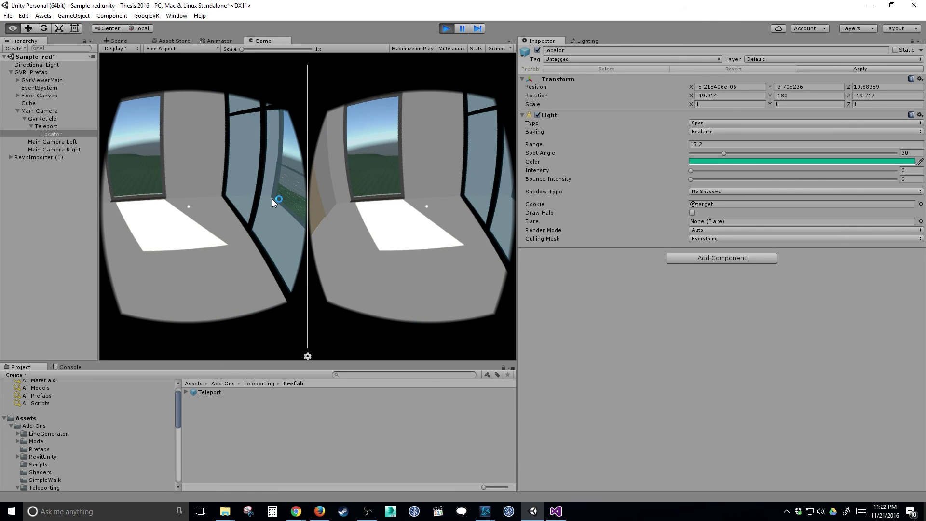
left_click(442, 29)
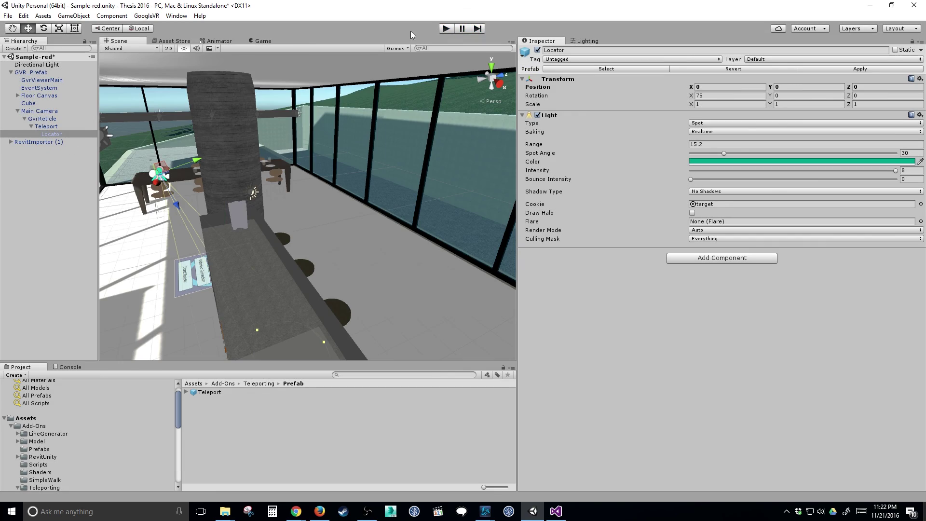